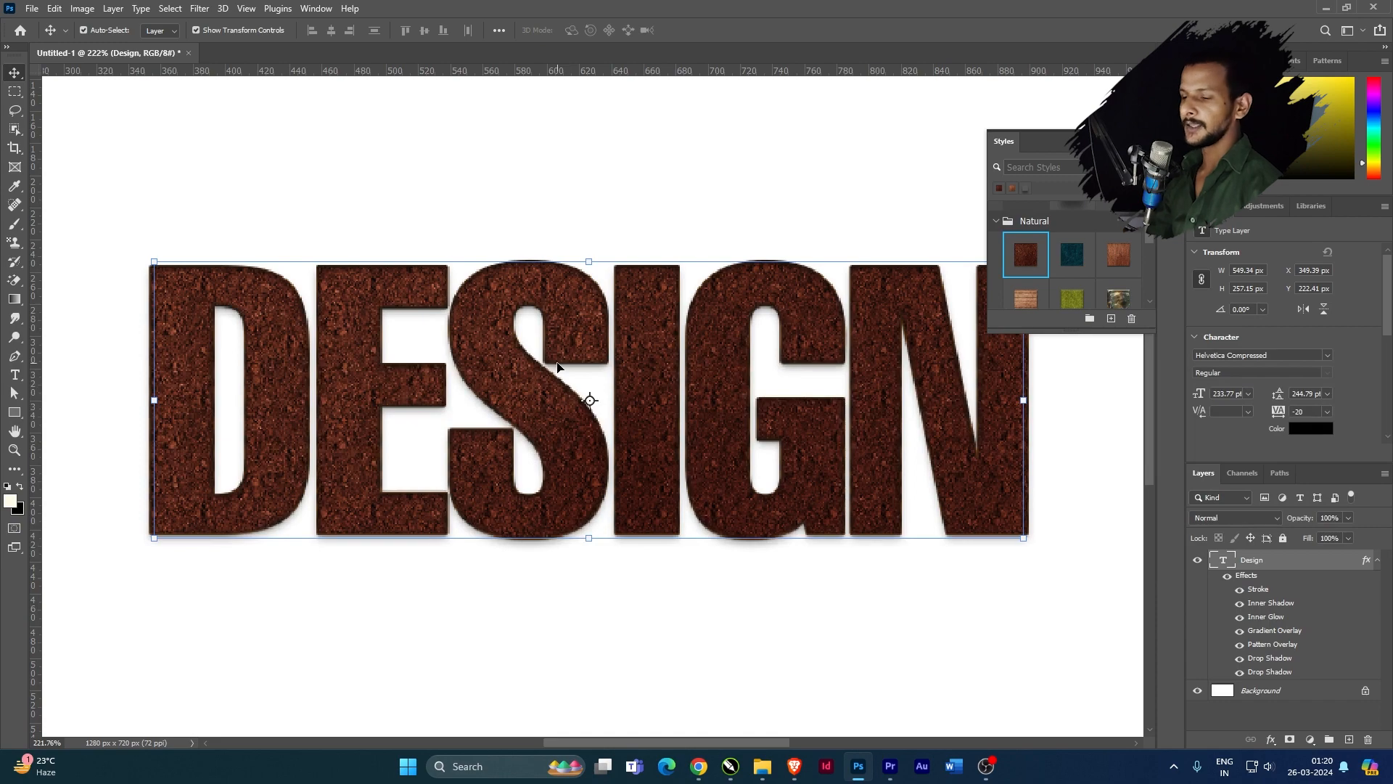
Step: Apply the beveled grey stone style from the Natural style group to the DESIGN text
scroll(581, 370, "down", 3)
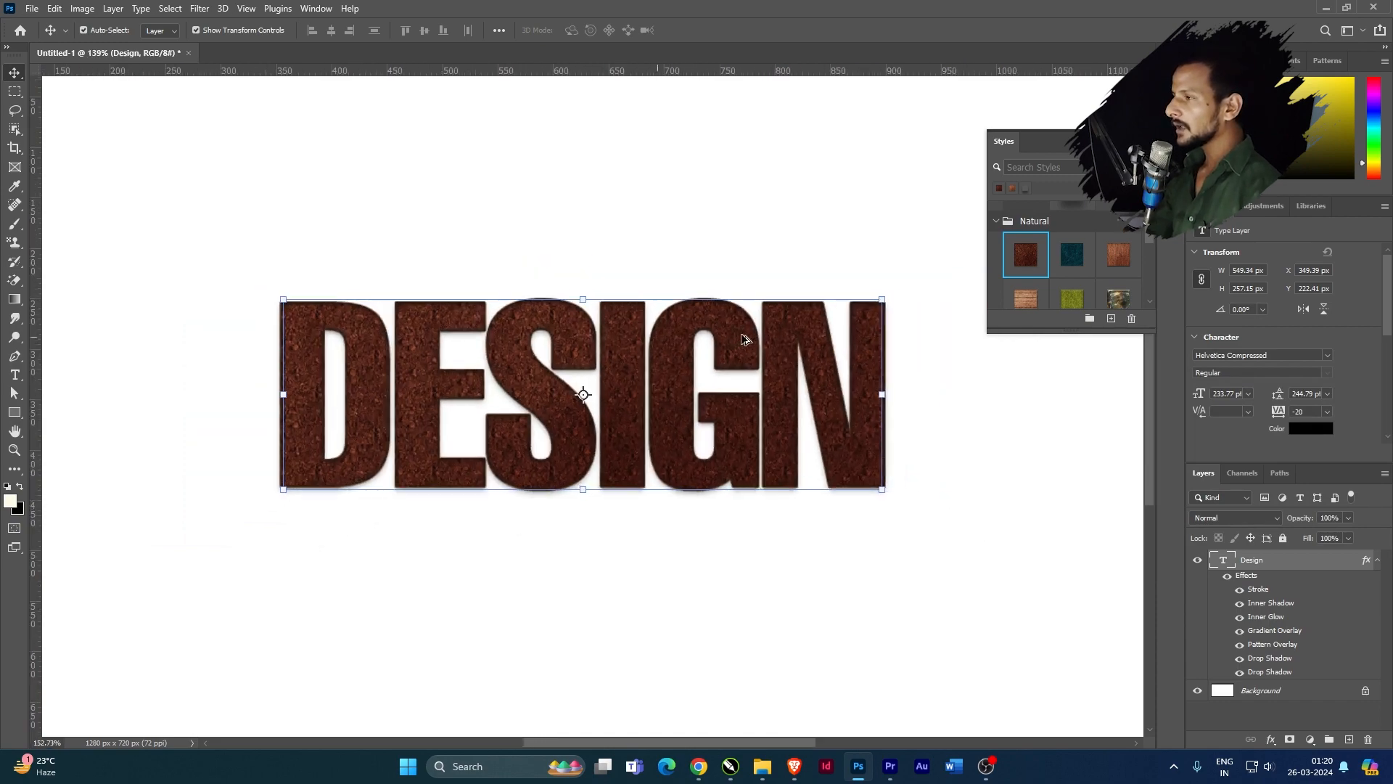
scroll(653, 382, "up", 2)
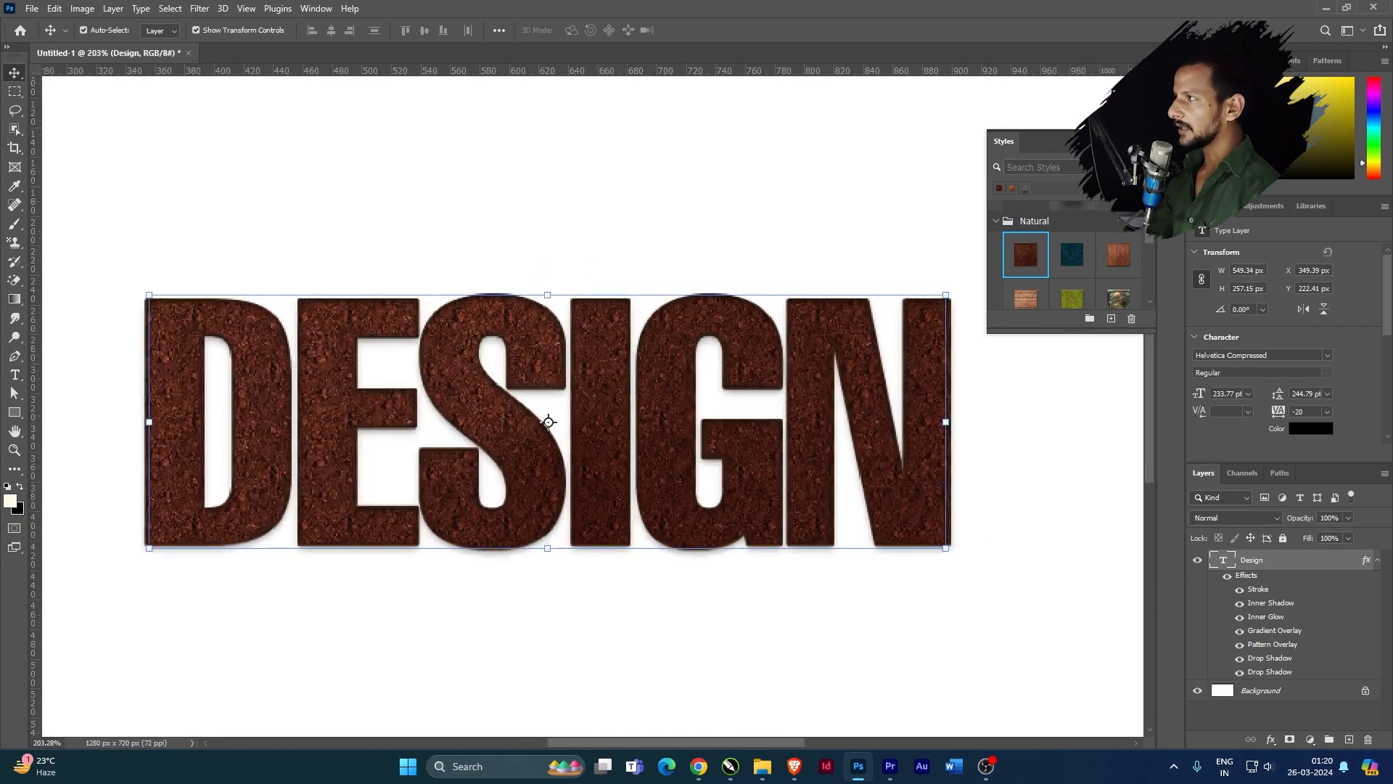
left_click(1149, 136)
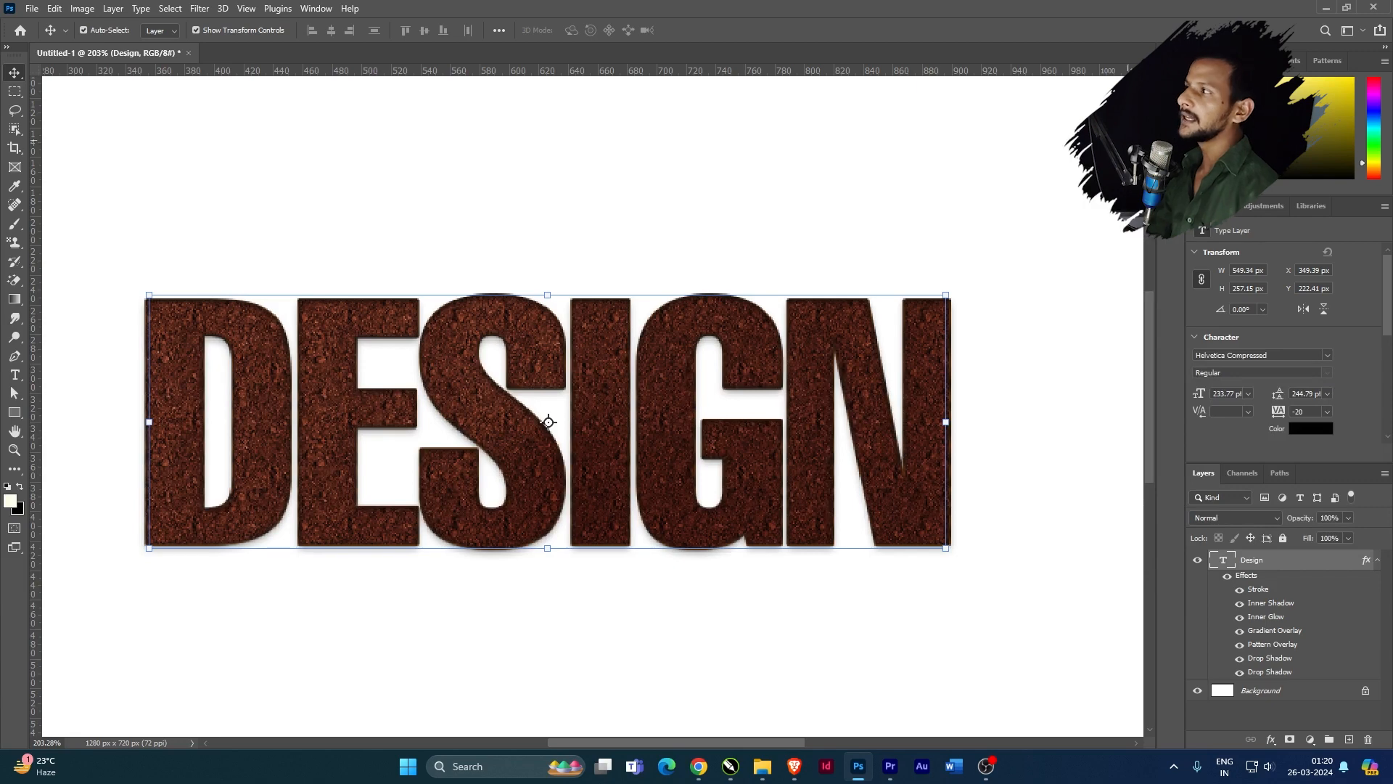
left_click(1170, 140)
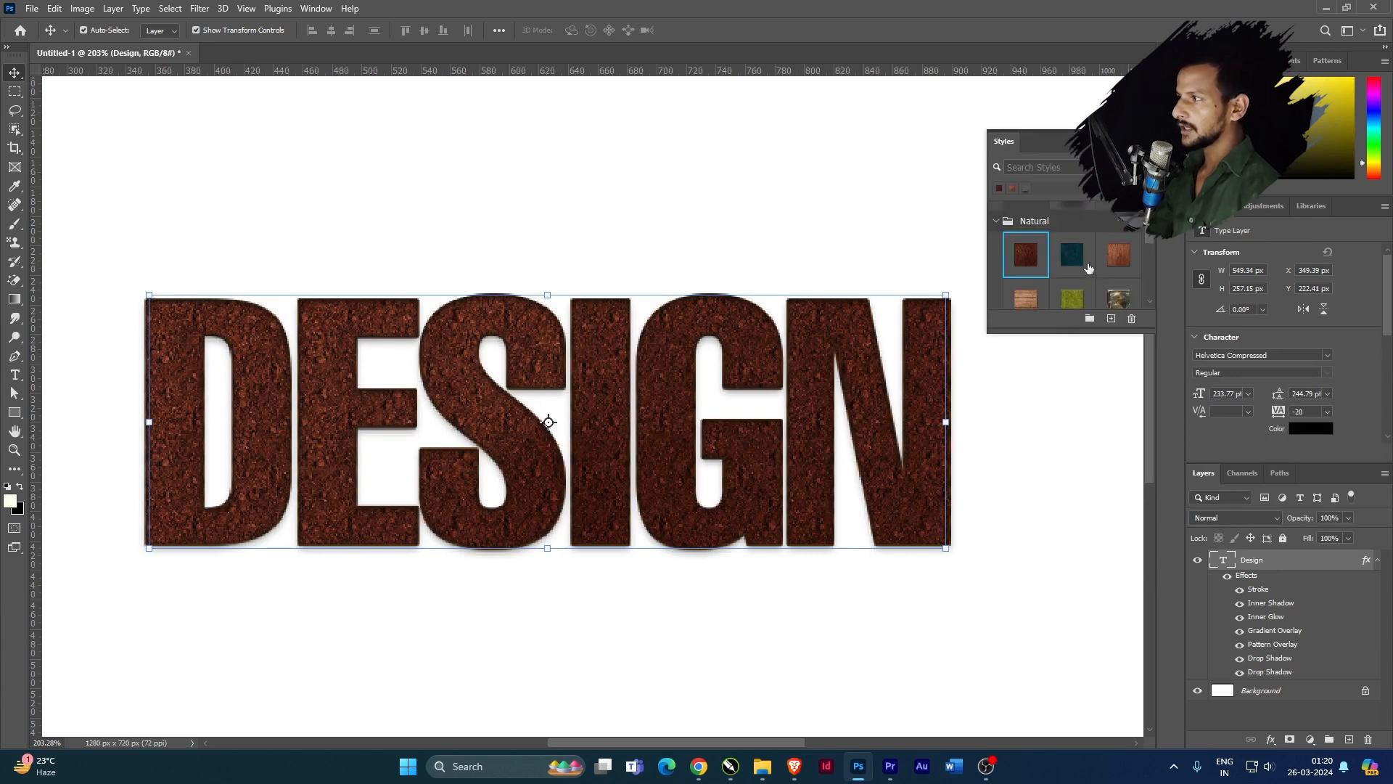
scroll(1089, 269, "down", 3)
left_click(1117, 277)
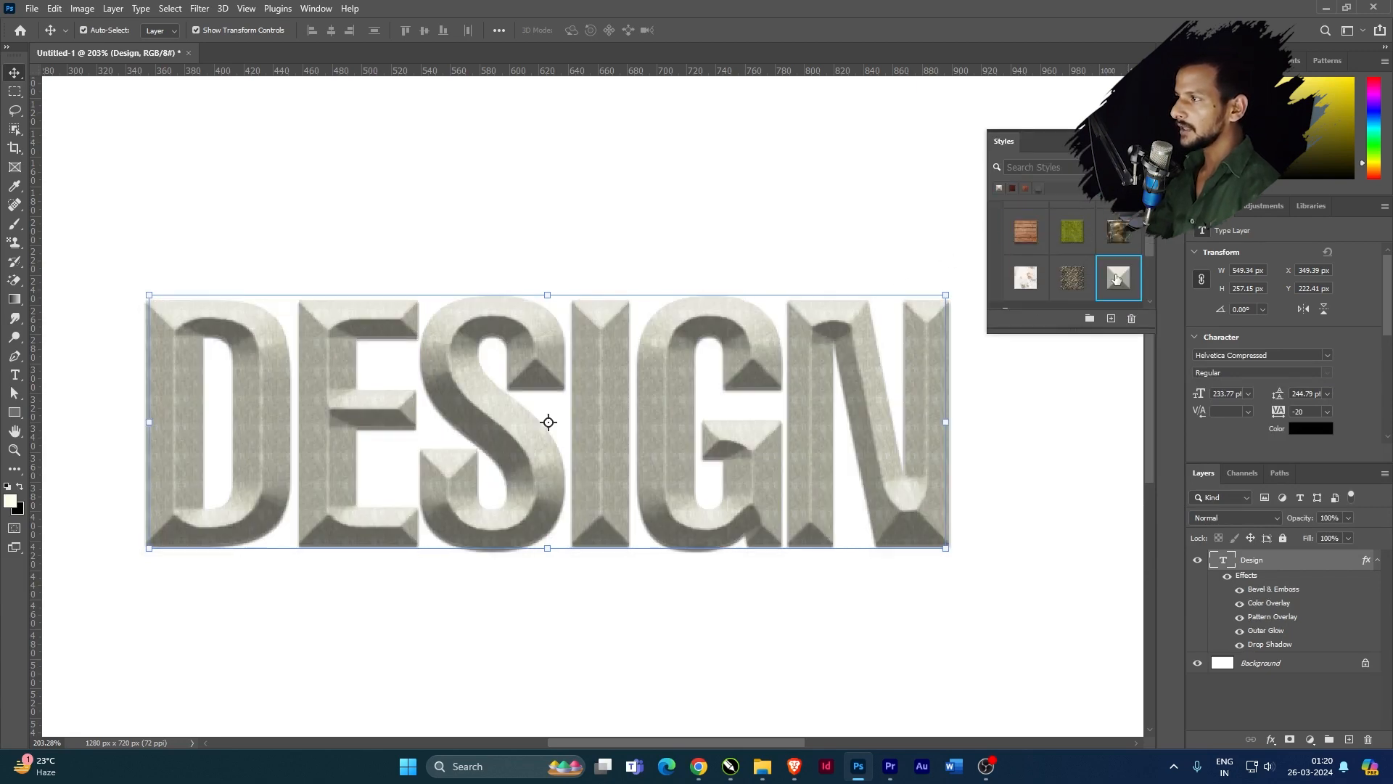
Step: Try the zebra, white, brown, tiger and leopard styles from the Fur style group on the DESIGN text
scroll(1118, 275, "down", 2)
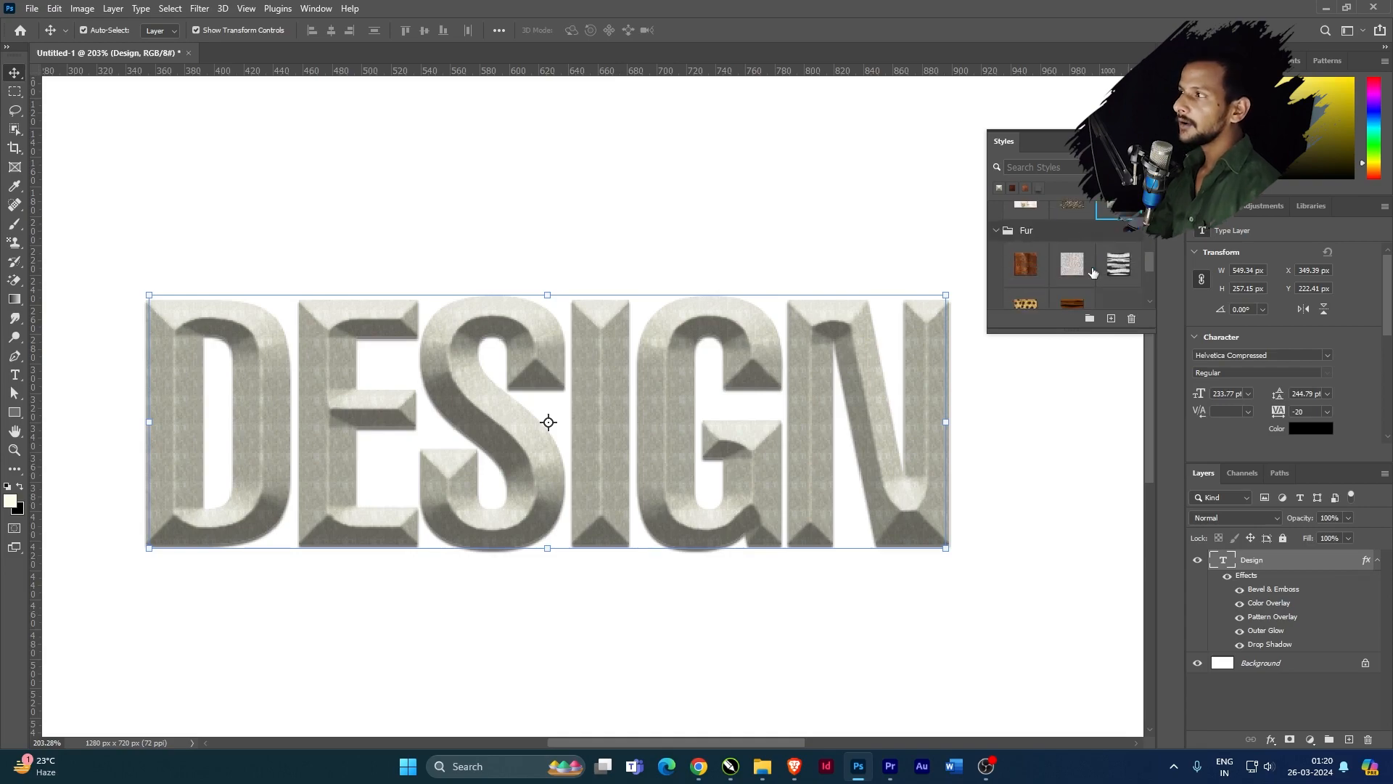
left_click(1124, 263)
left_click(1070, 267)
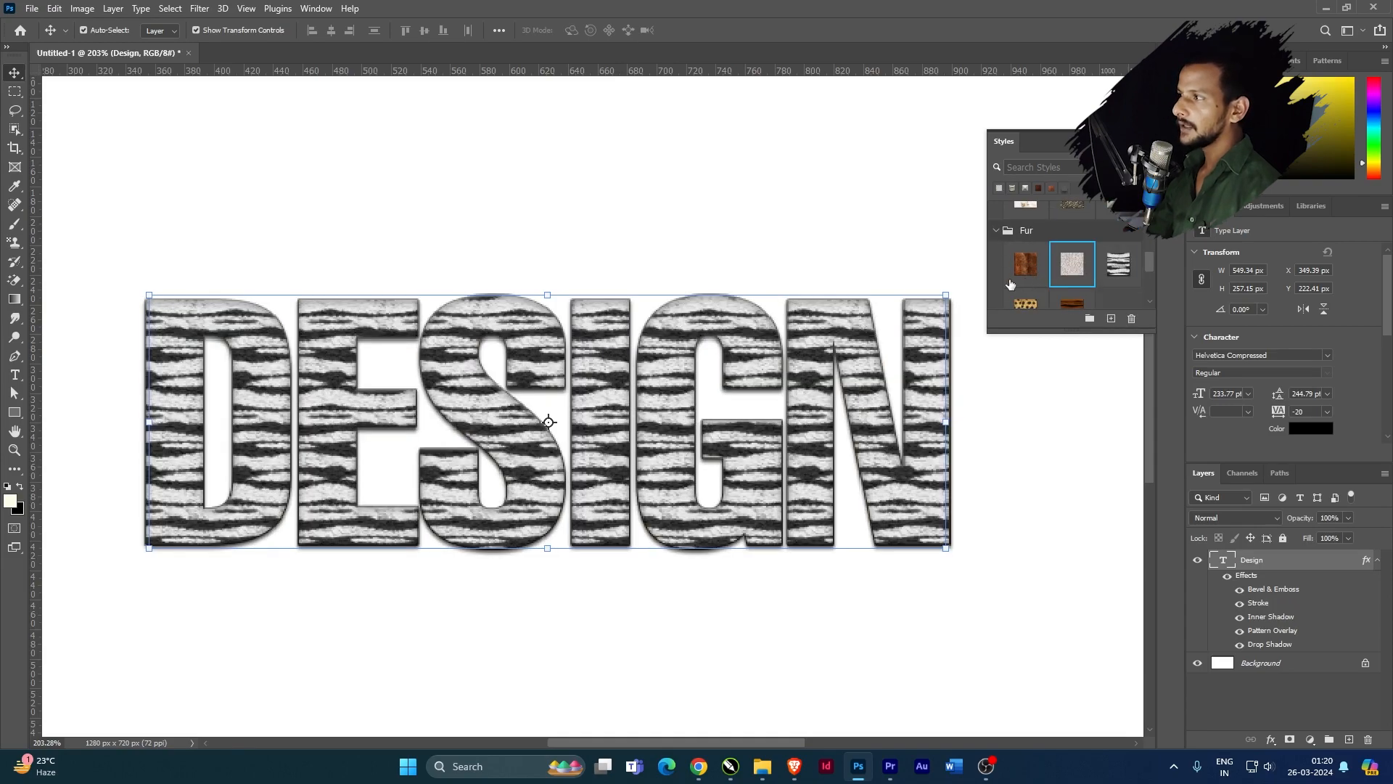
left_click(1019, 272)
scroll(1079, 278, "down", 1)
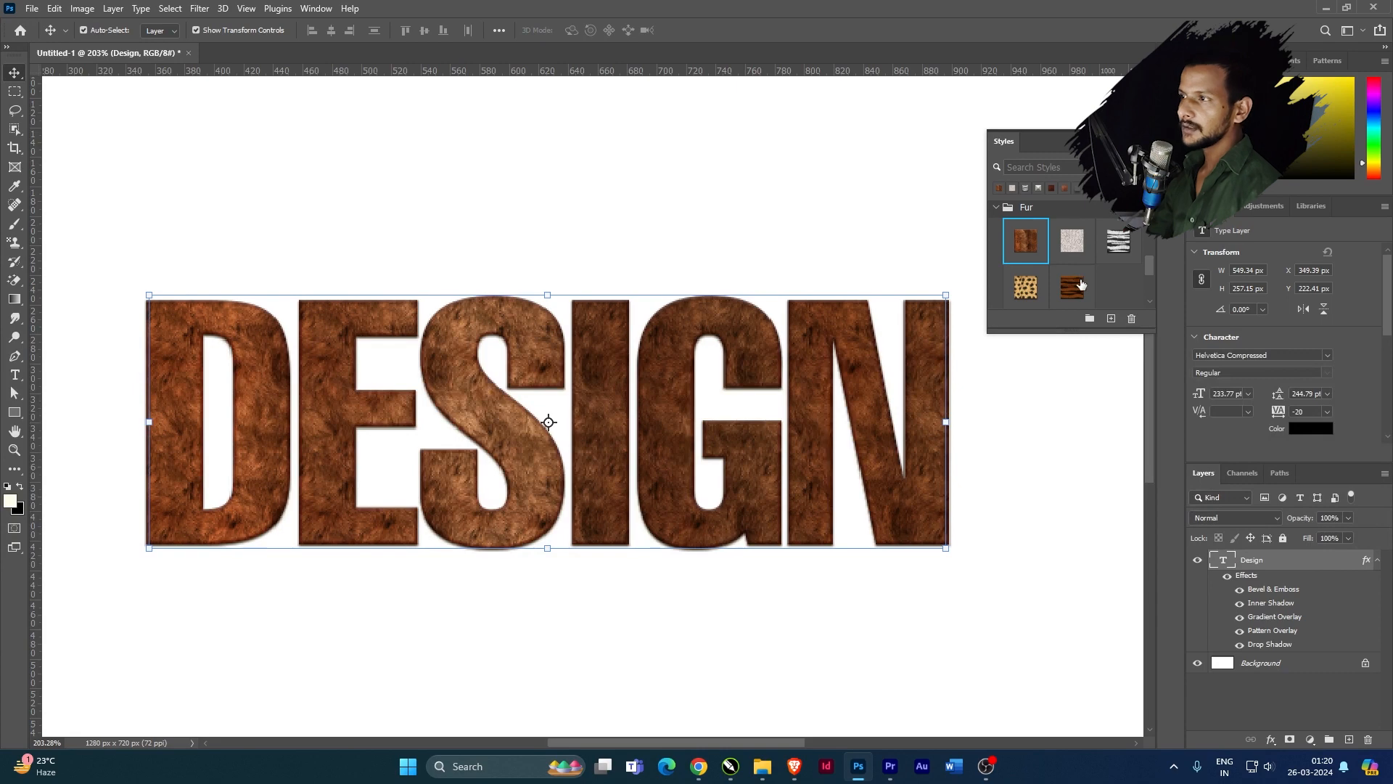
scroll(1079, 285, "down", 1)
left_click(1073, 266)
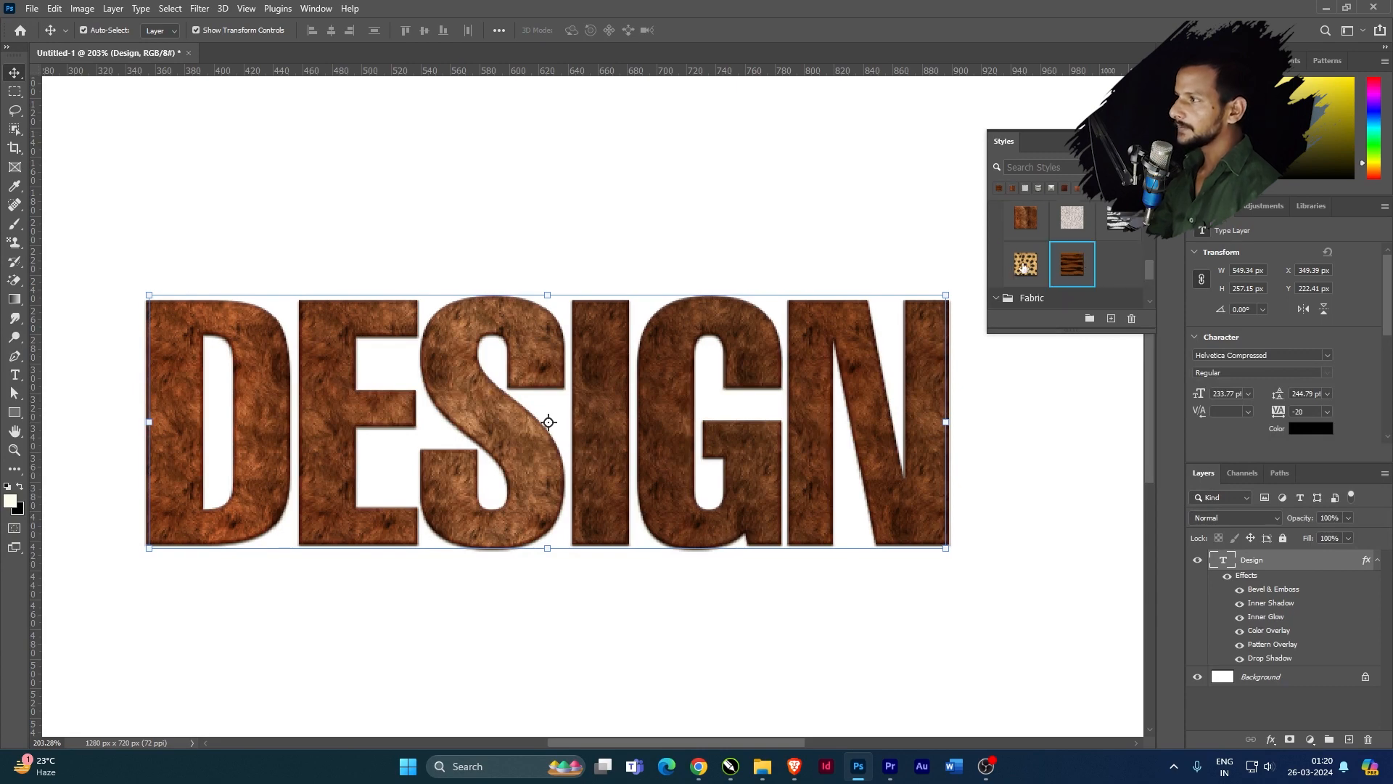
left_click(1025, 263)
Step: Close the style presets and undo the applied styles until the DESIGN text is plain black
scroll(1070, 267, "up", 8)
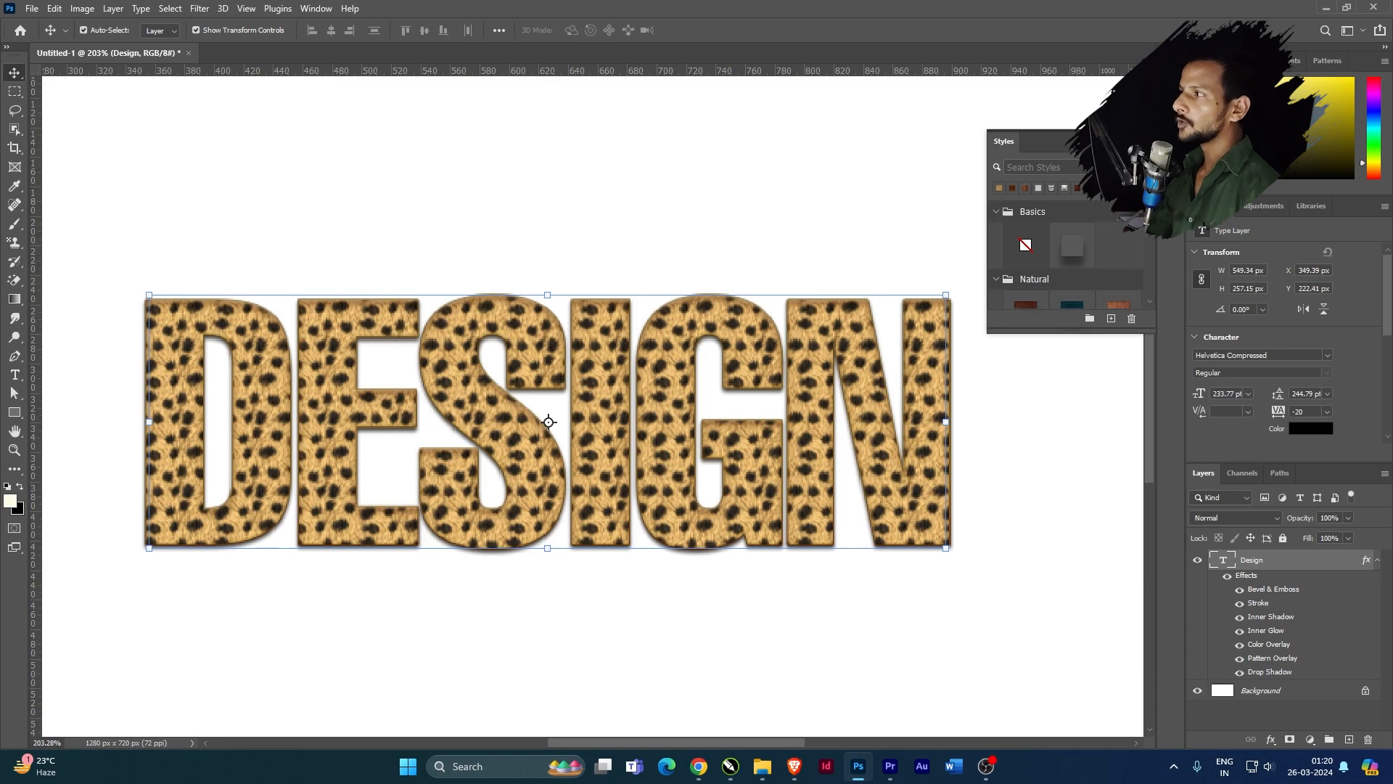
left_click(1149, 135)
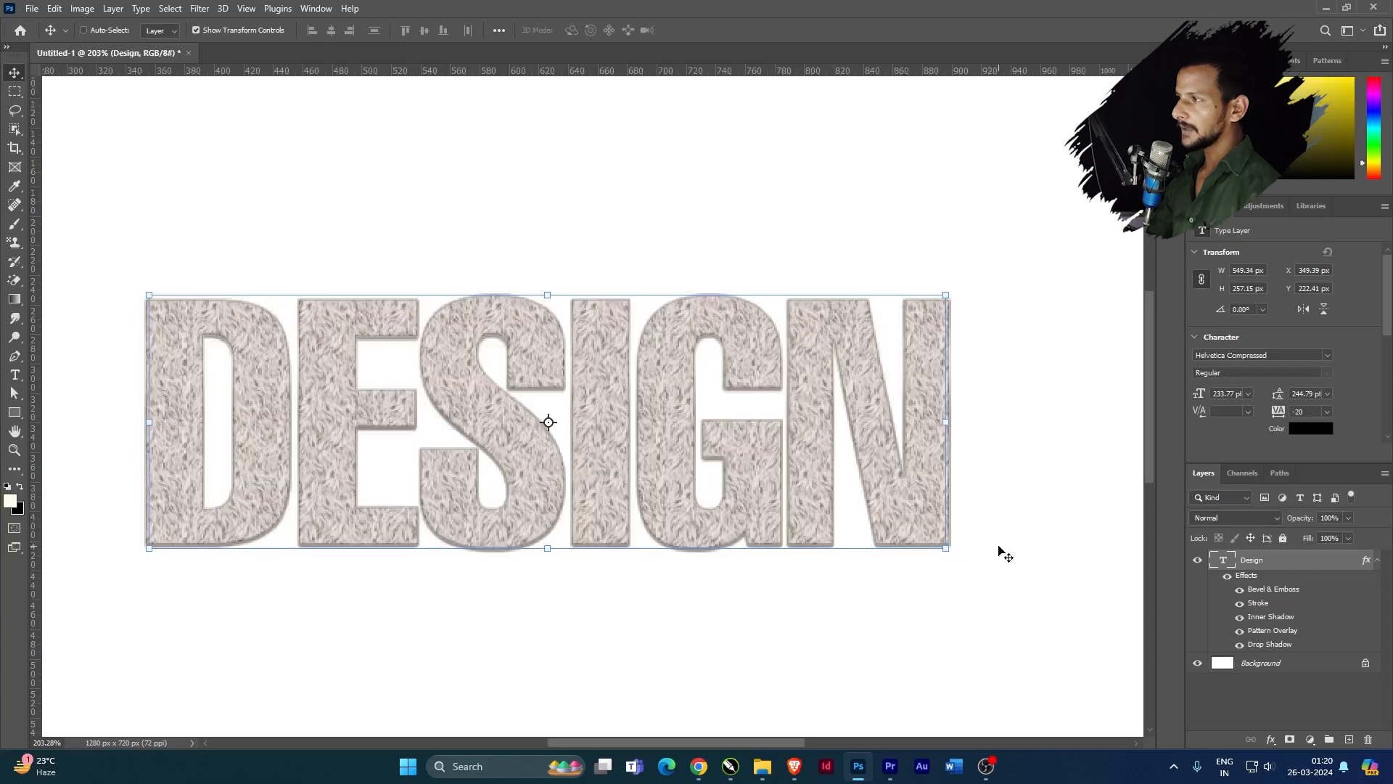
left_click_drag(999, 554, 1005, 555)
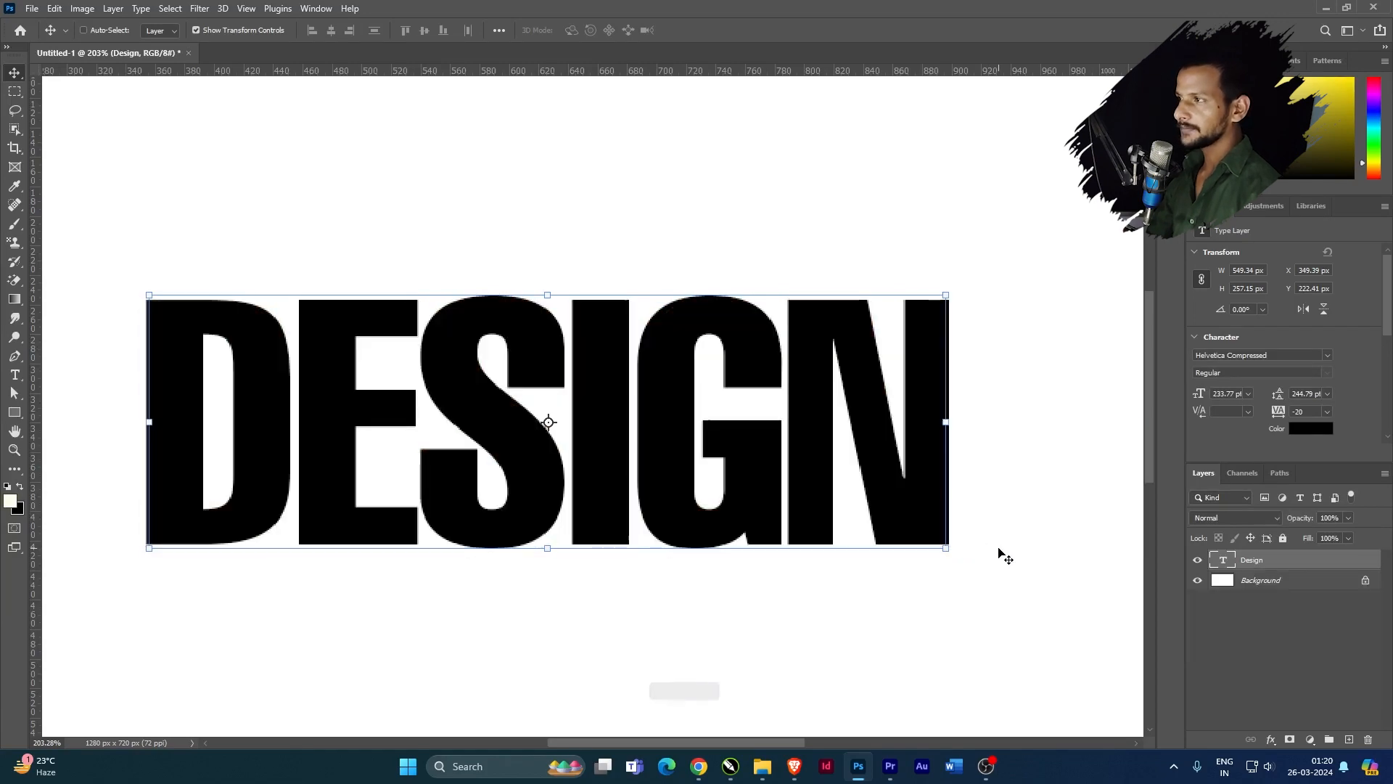
Step: Add a Drop Shadow effect to the Design text layer through its Blending Options and accept it
left_click(1258, 559)
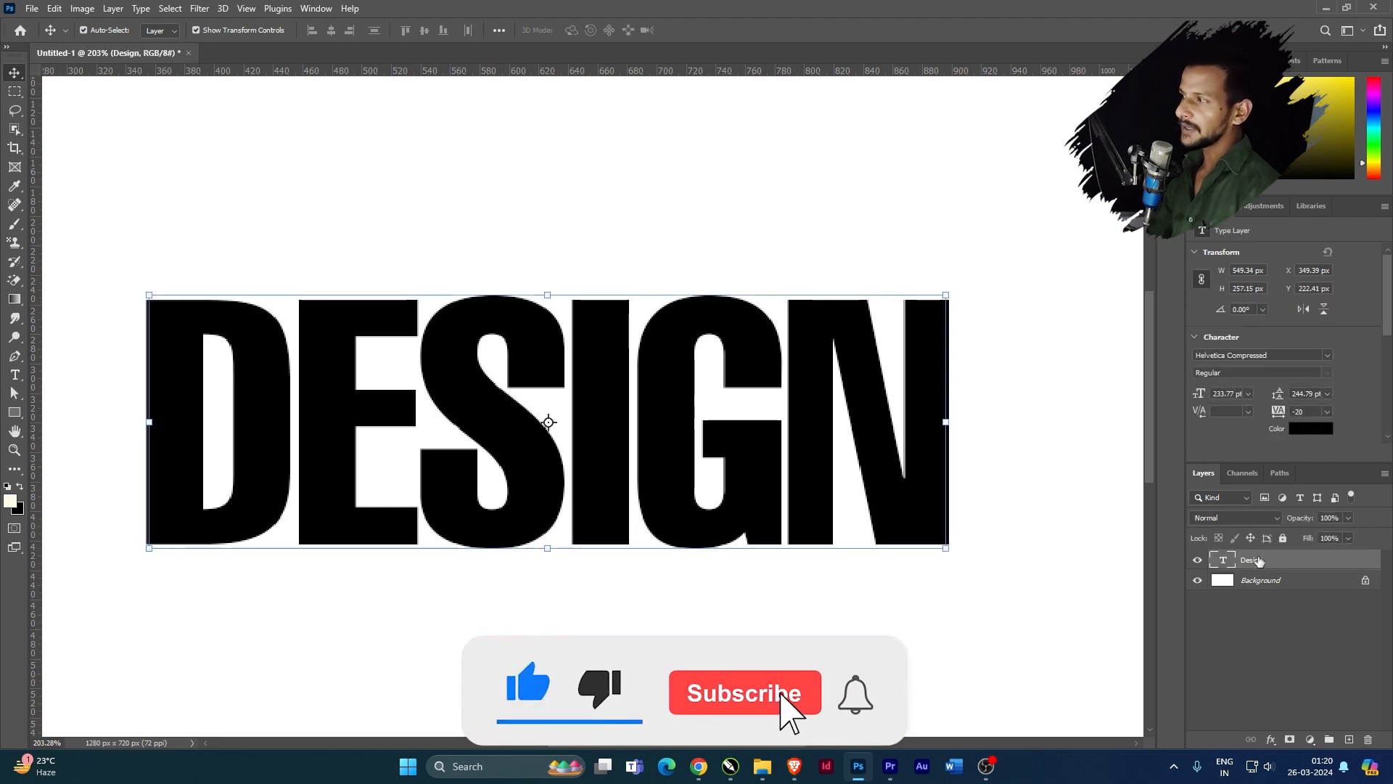
right_click(1260, 561)
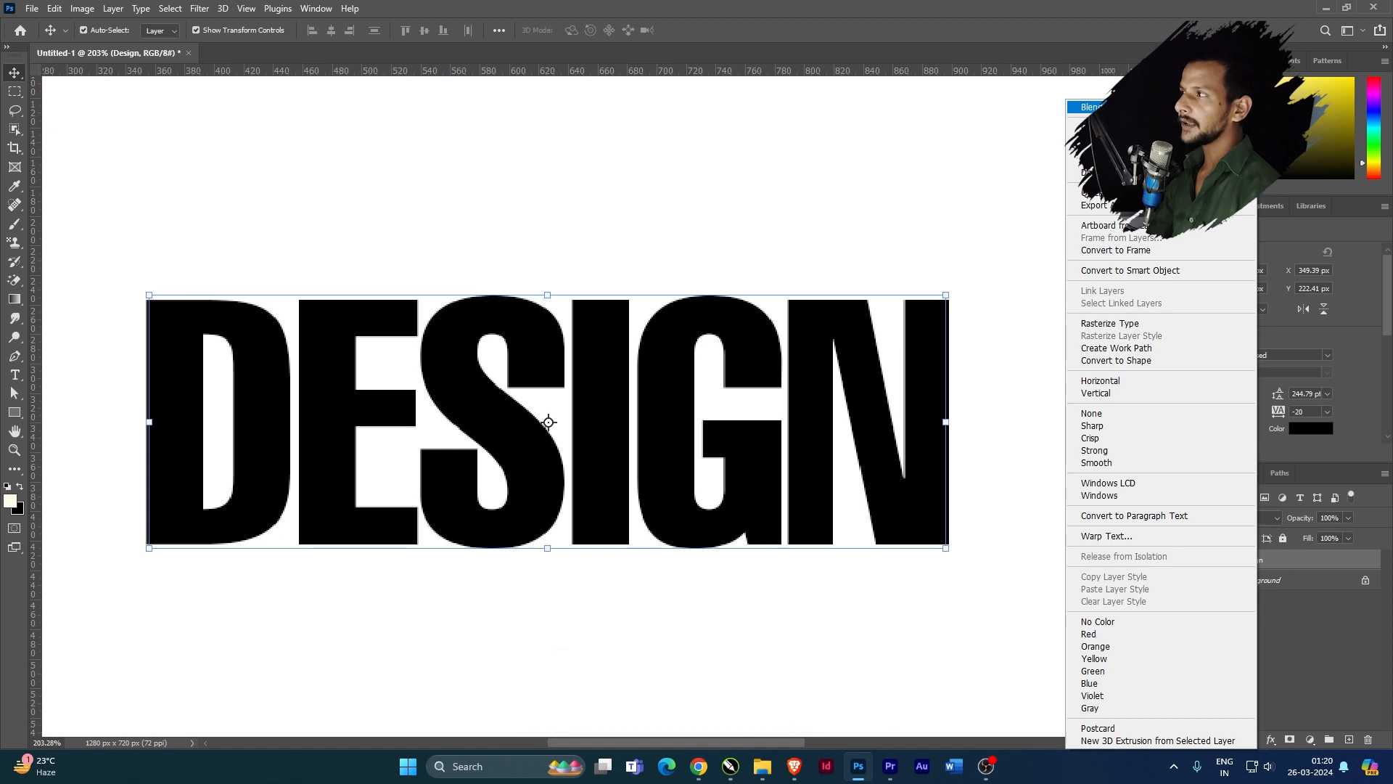
left_click(1114, 108)
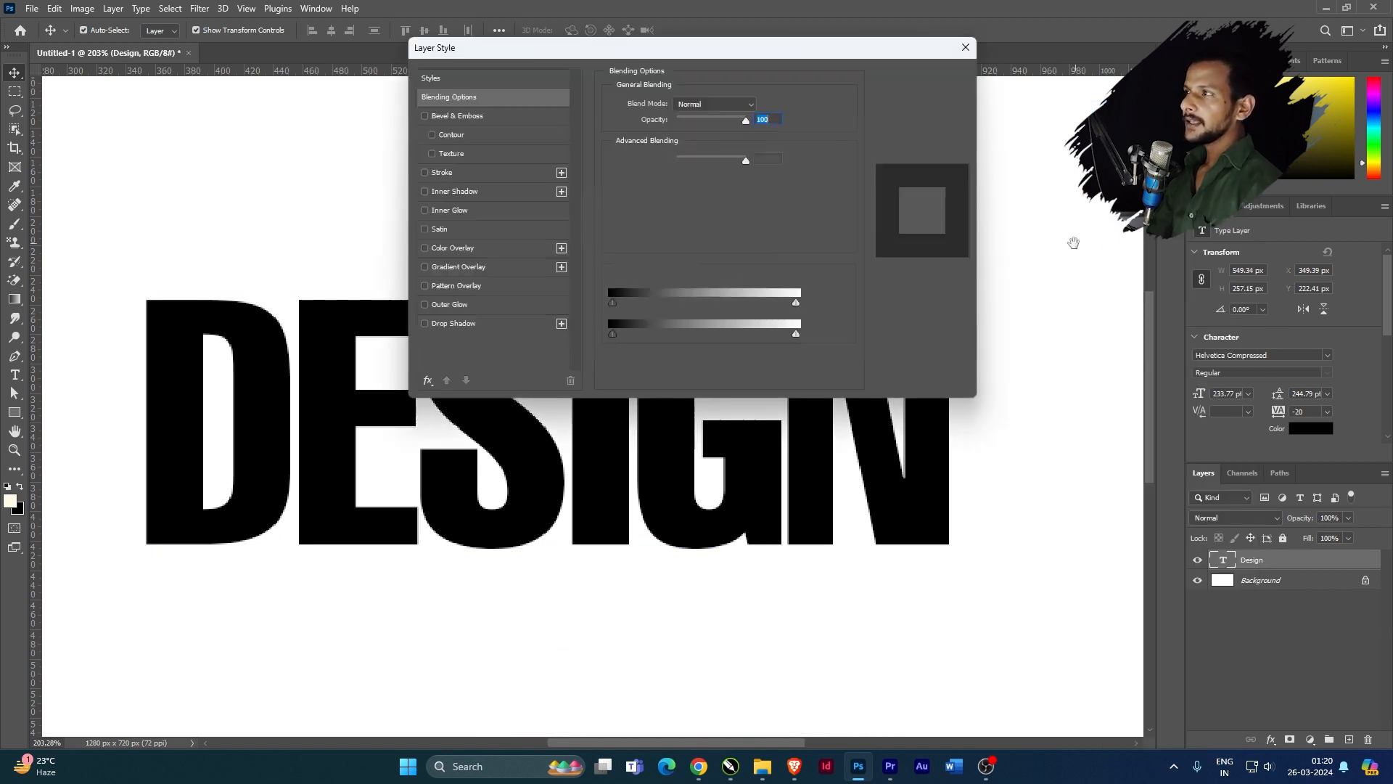
left_click_drag(776, 49, 767, 194)
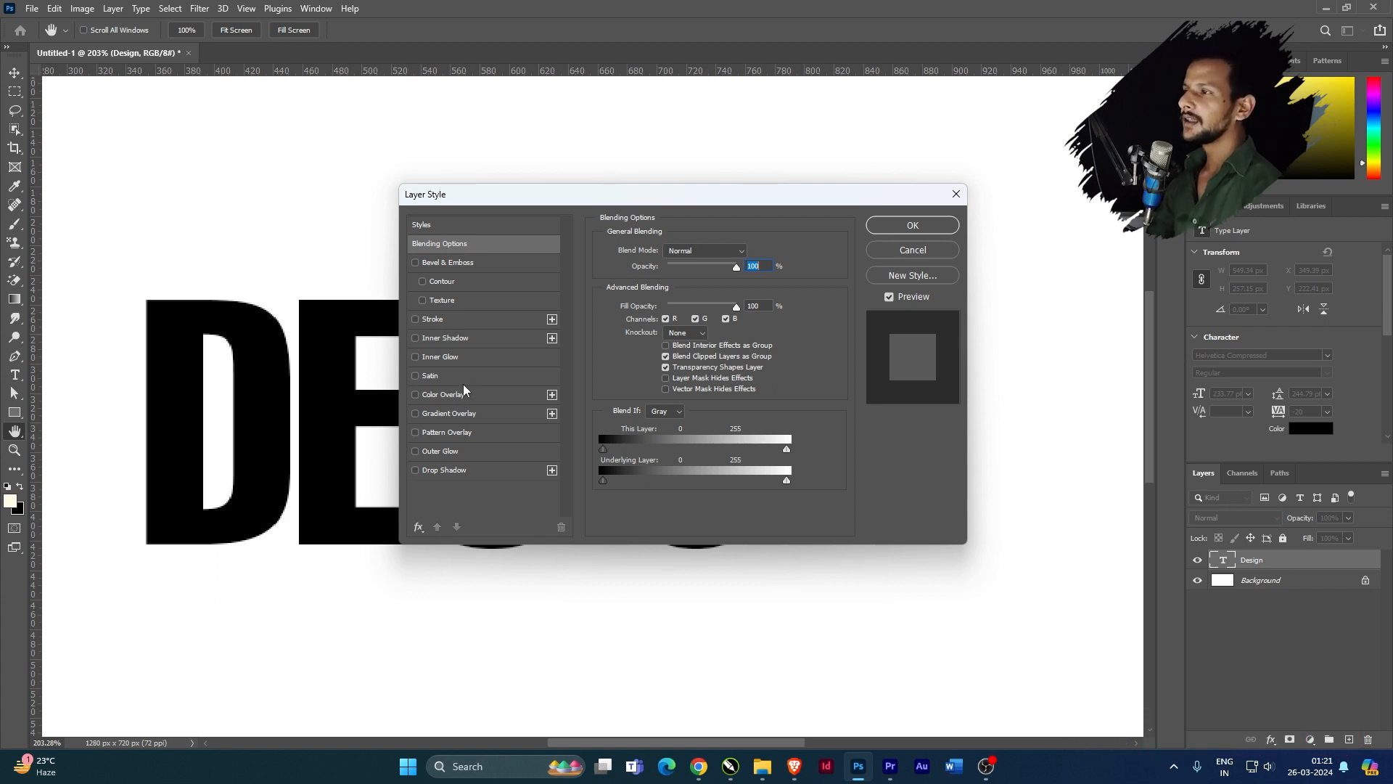
left_click_drag(536, 193, 693, 79)
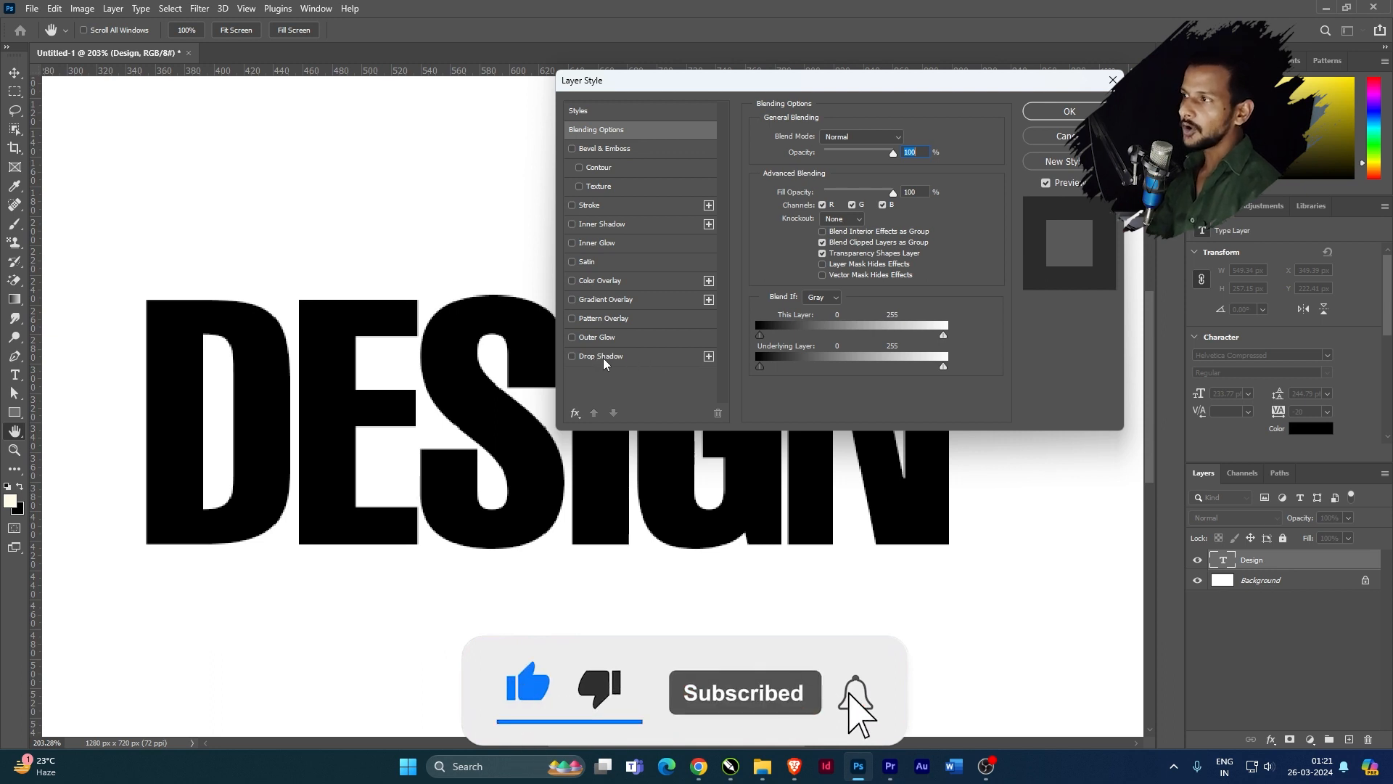
left_click(635, 363)
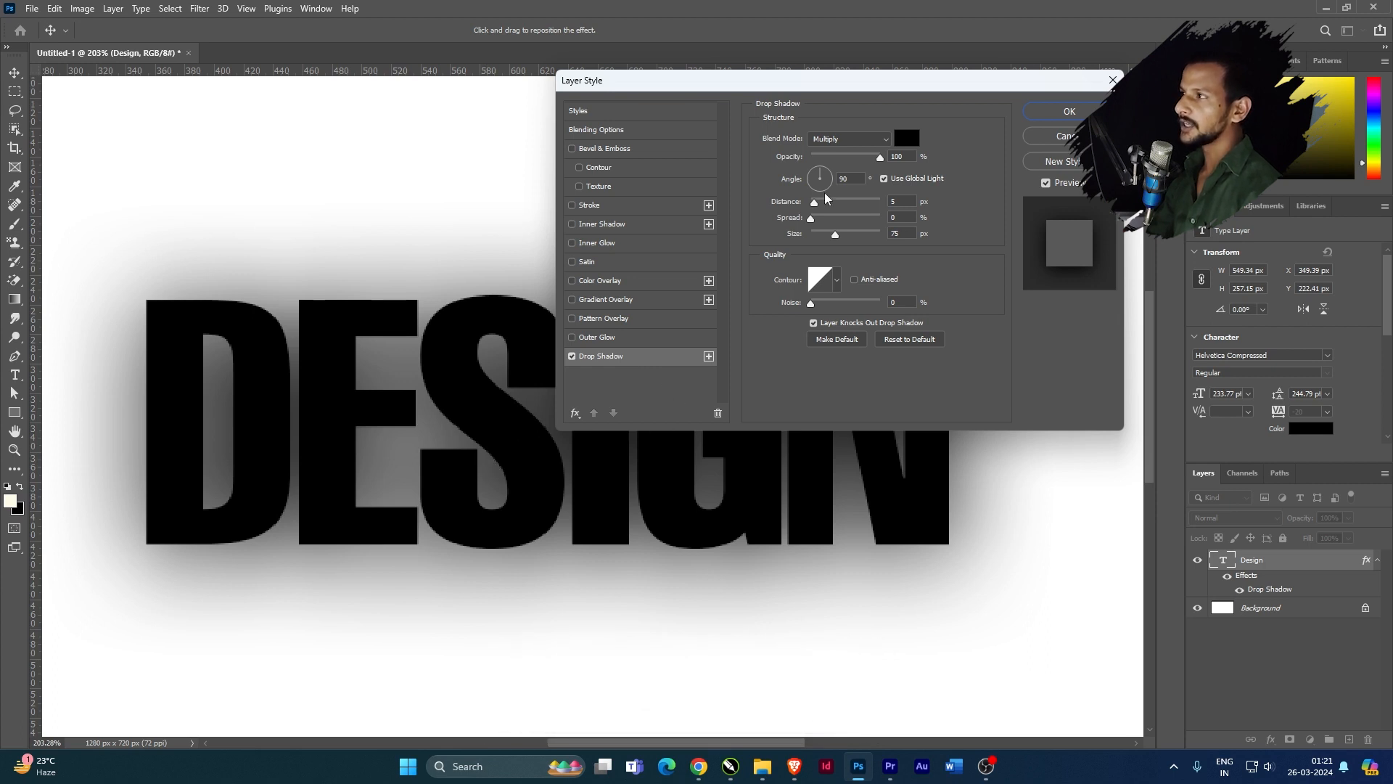
scroll(388, 508, "down", 2)
scroll(380, 502, "down", 3)
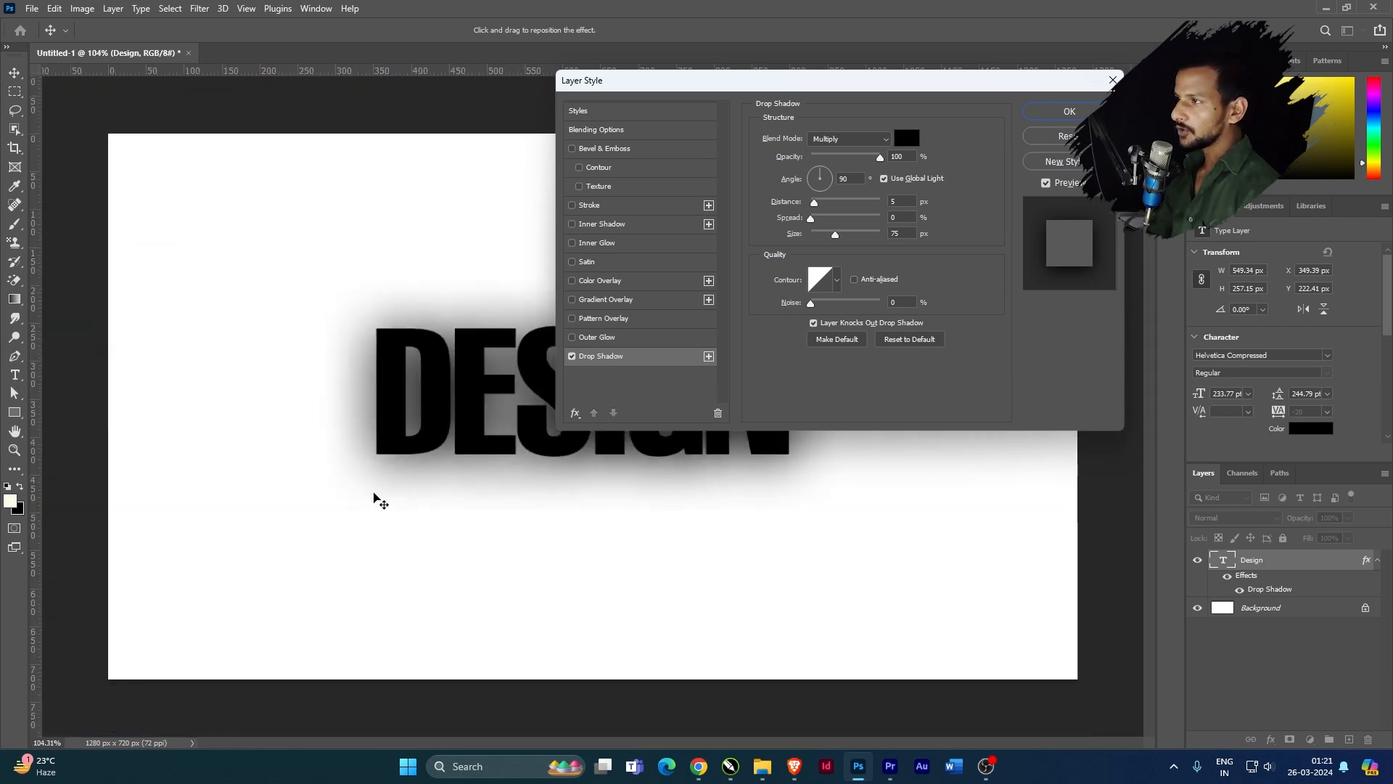
scroll(414, 442, "up", 5)
scroll(402, 504, "down", 2)
key("Return")
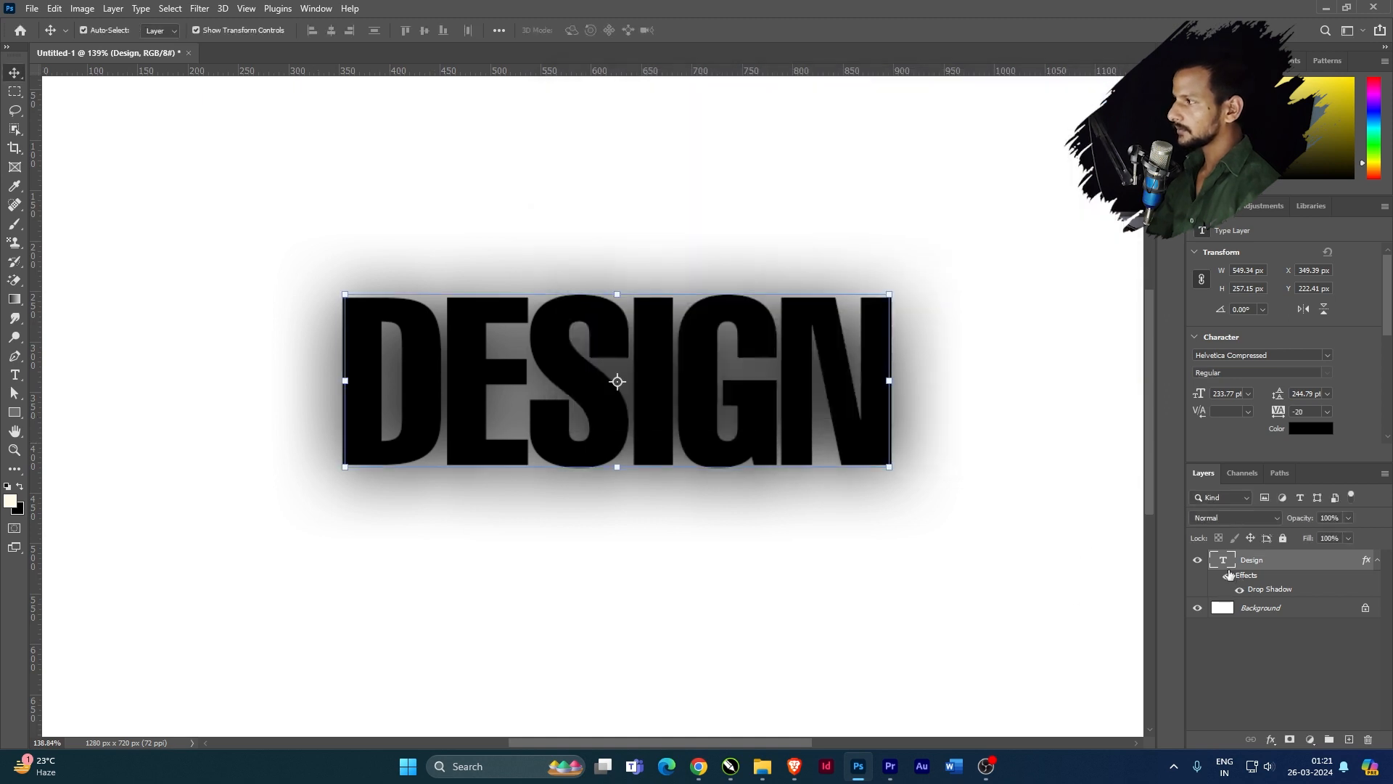
Step: Reopen the Design layer's Layer Style settings and try the Opacity and Fill Opacity, leaving both at 100%
left_click_drag(846, 365, 804, 482)
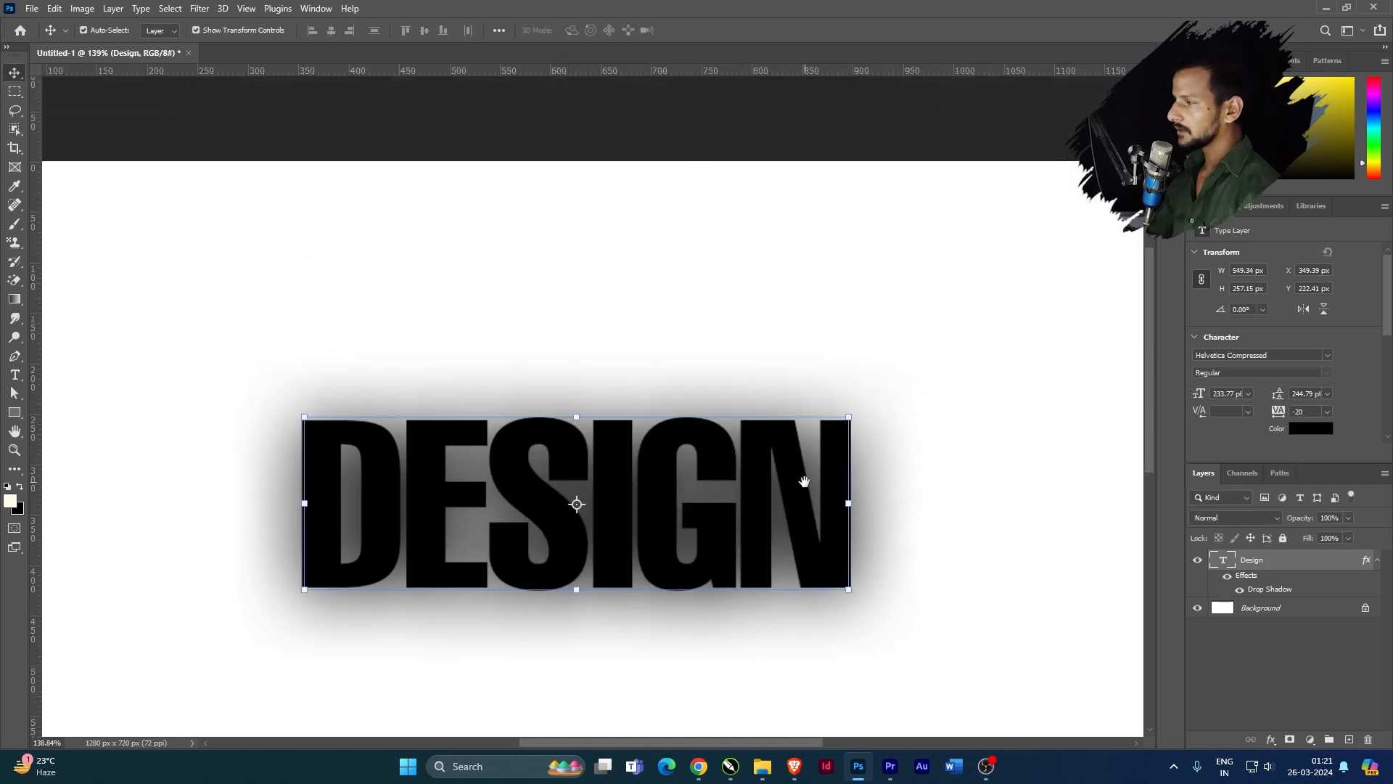
double_click(1365, 562)
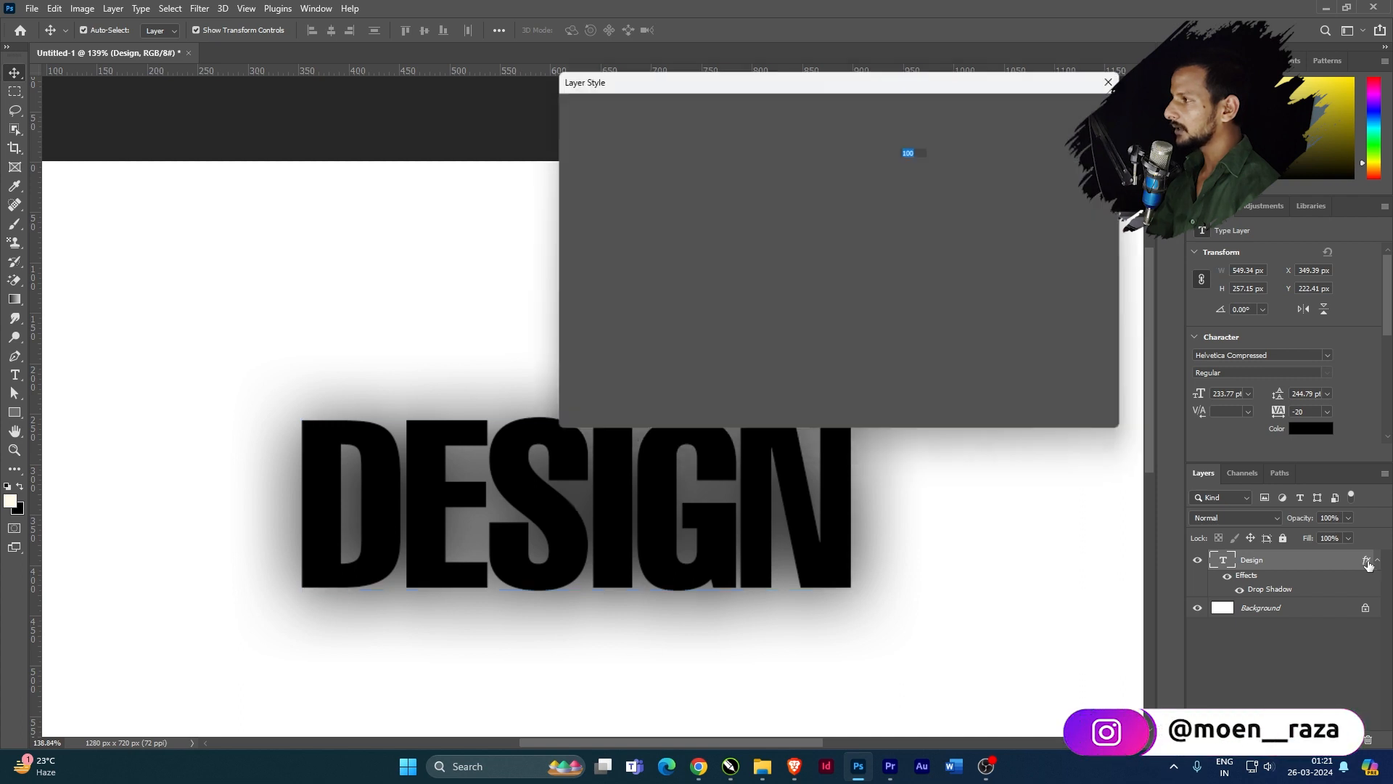
left_click_drag(880, 85, 648, 58)
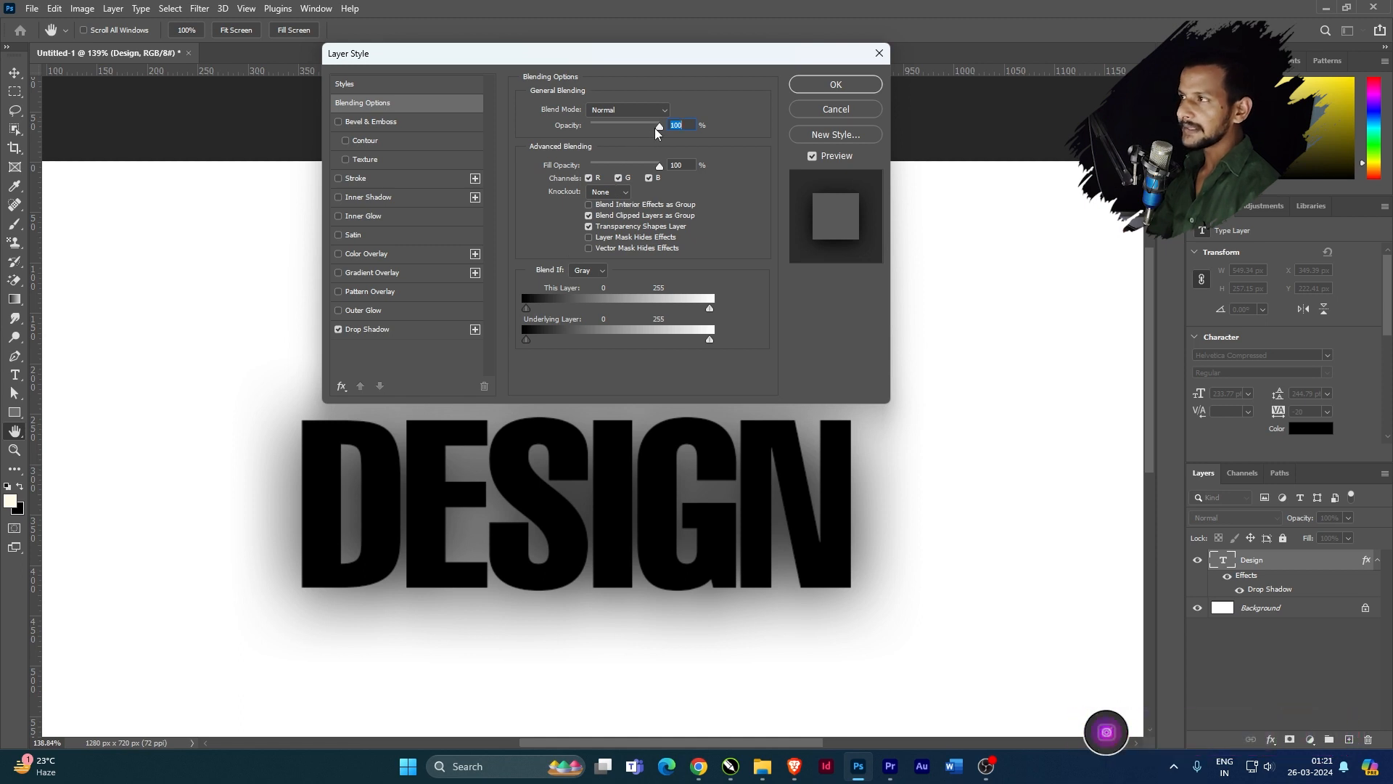
left_click_drag(659, 126, 705, 171)
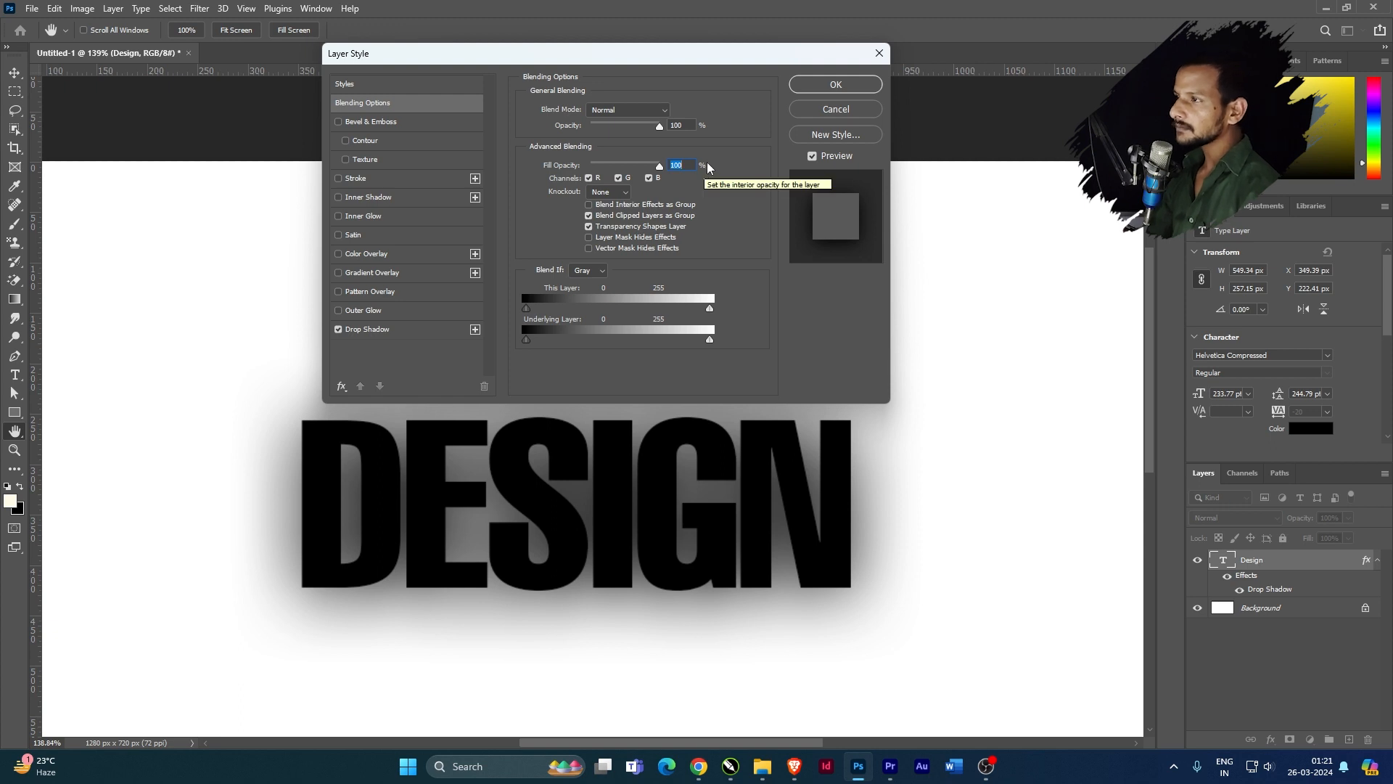
Step: Adjust the text's drop shadow to a distance of 14 px and a size of 18 px, keeping its opacity at 100%
left_click(402, 336)
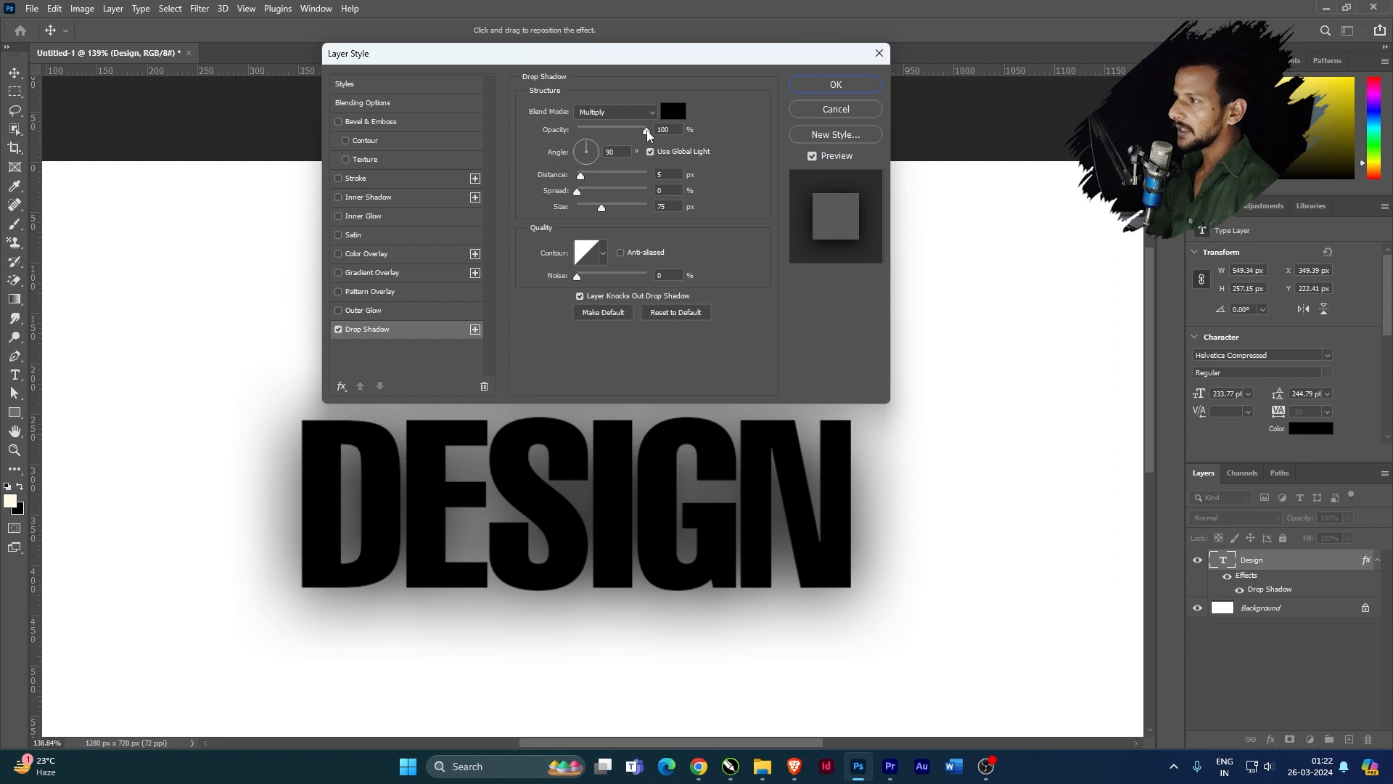
mouse_move(649, 129)
left_mouse_down()
mouse_move(562, 135)
mouse_move(649, 130)
left_mouse_up()
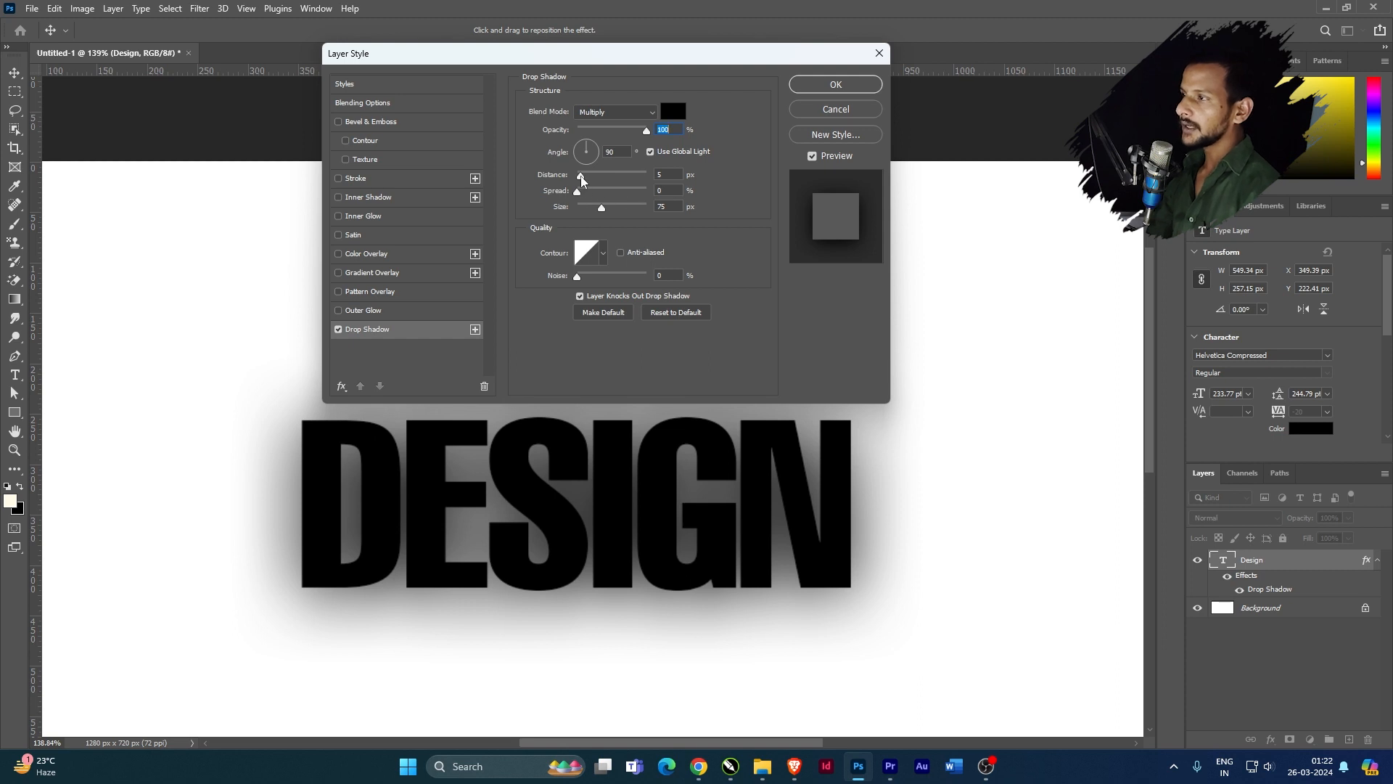
mouse_move(588, 181)
left_mouse_down()
mouse_move(646, 180)
mouse_move(580, 197)
left_mouse_up()
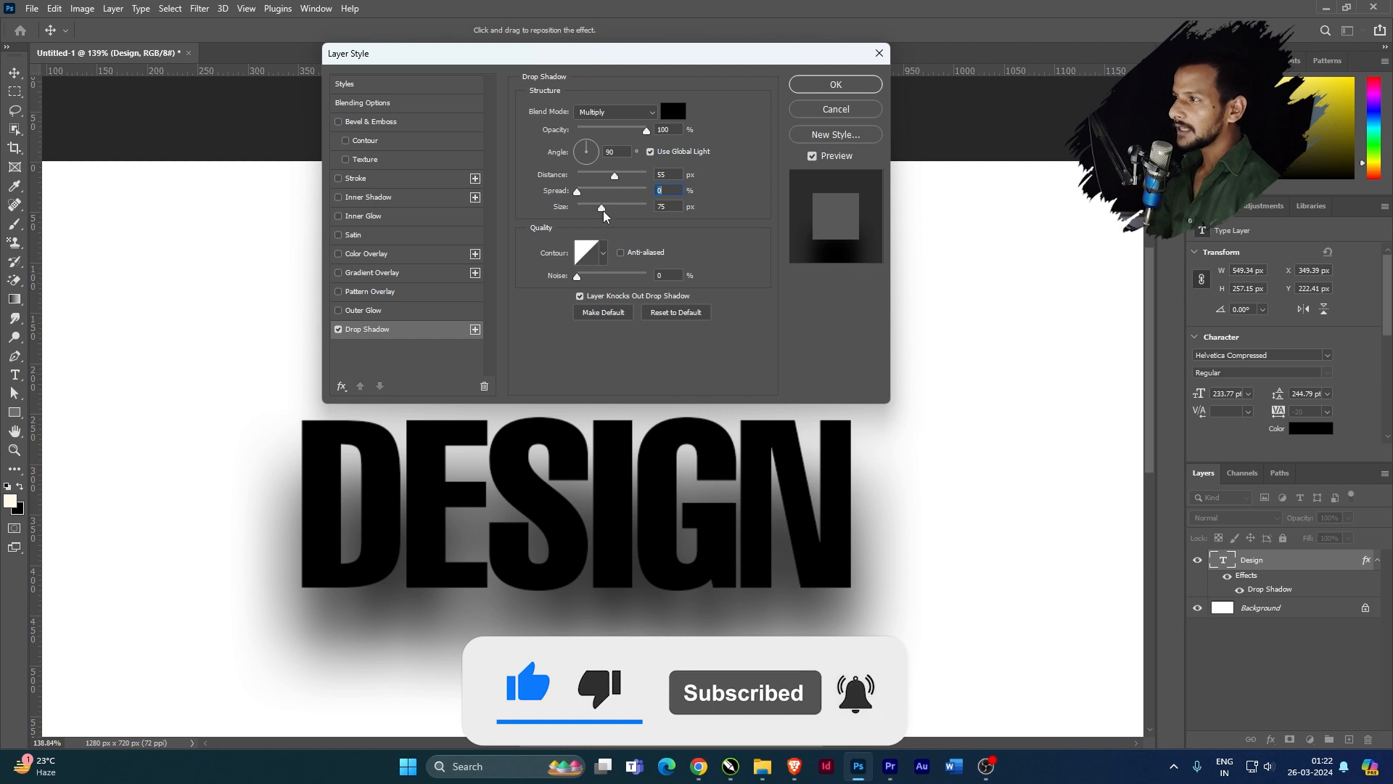
mouse_move(603, 214)
left_mouse_down()
mouse_move(621, 212)
mouse_move(610, 216)
left_mouse_up()
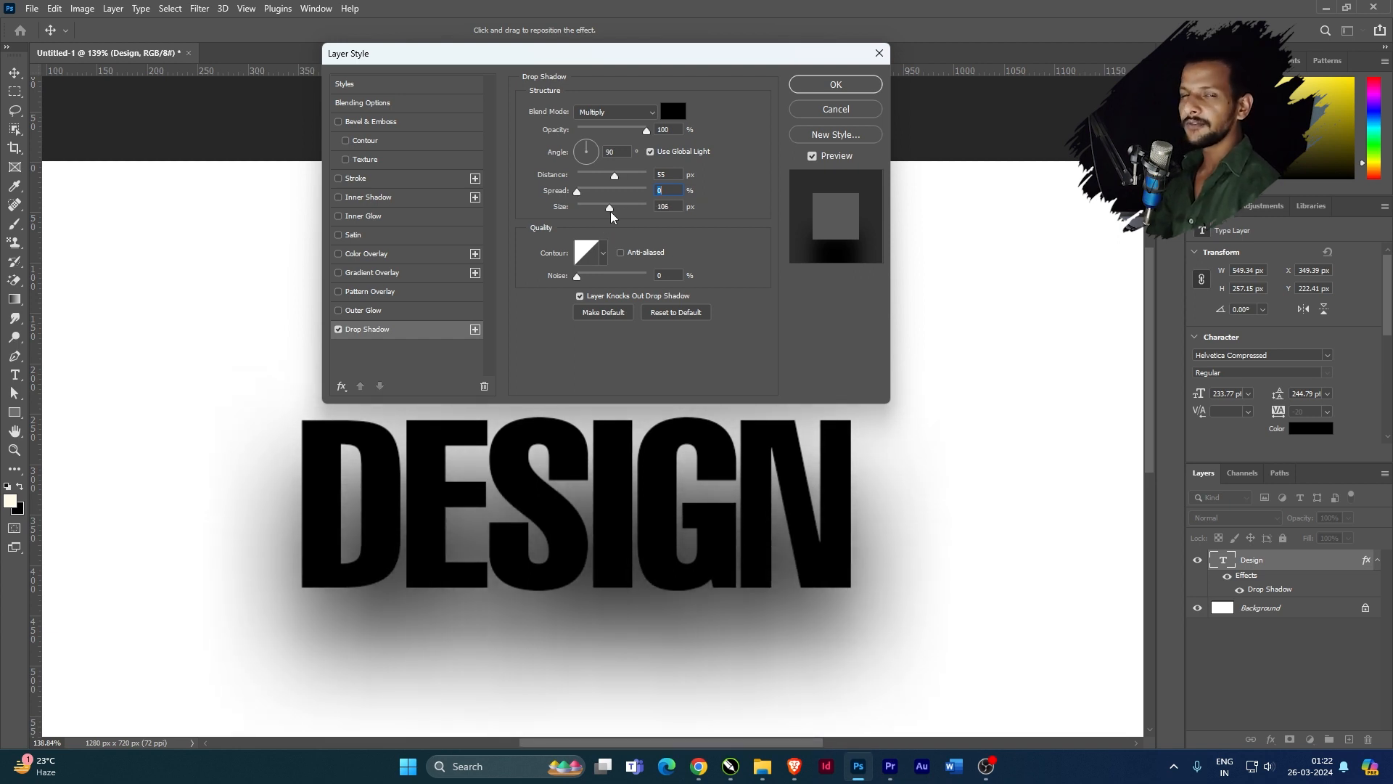
left_click_drag(611, 216, 589, 181)
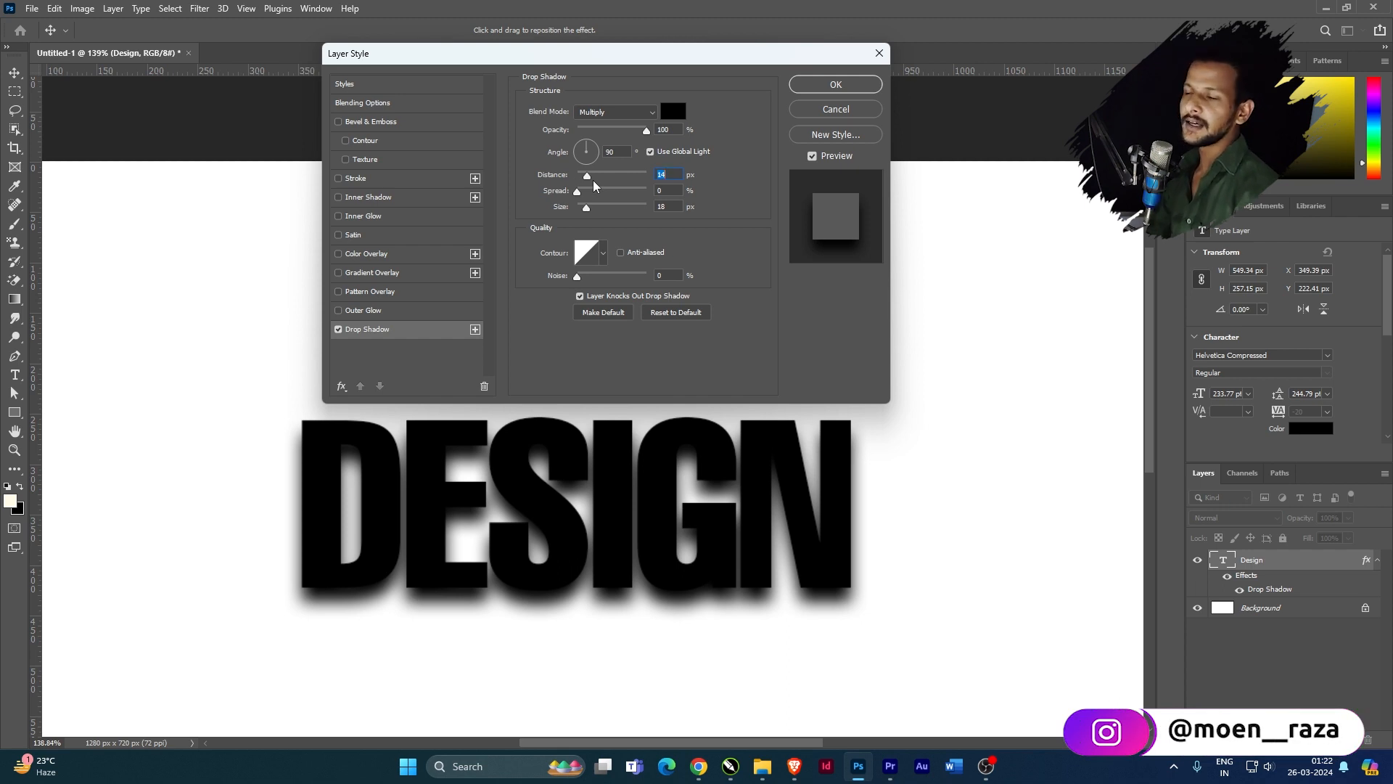
Step: Try the wavy, cove-shaped and cone-shaped contours on the drop shadow
left_click(607, 258)
left_click(591, 305)
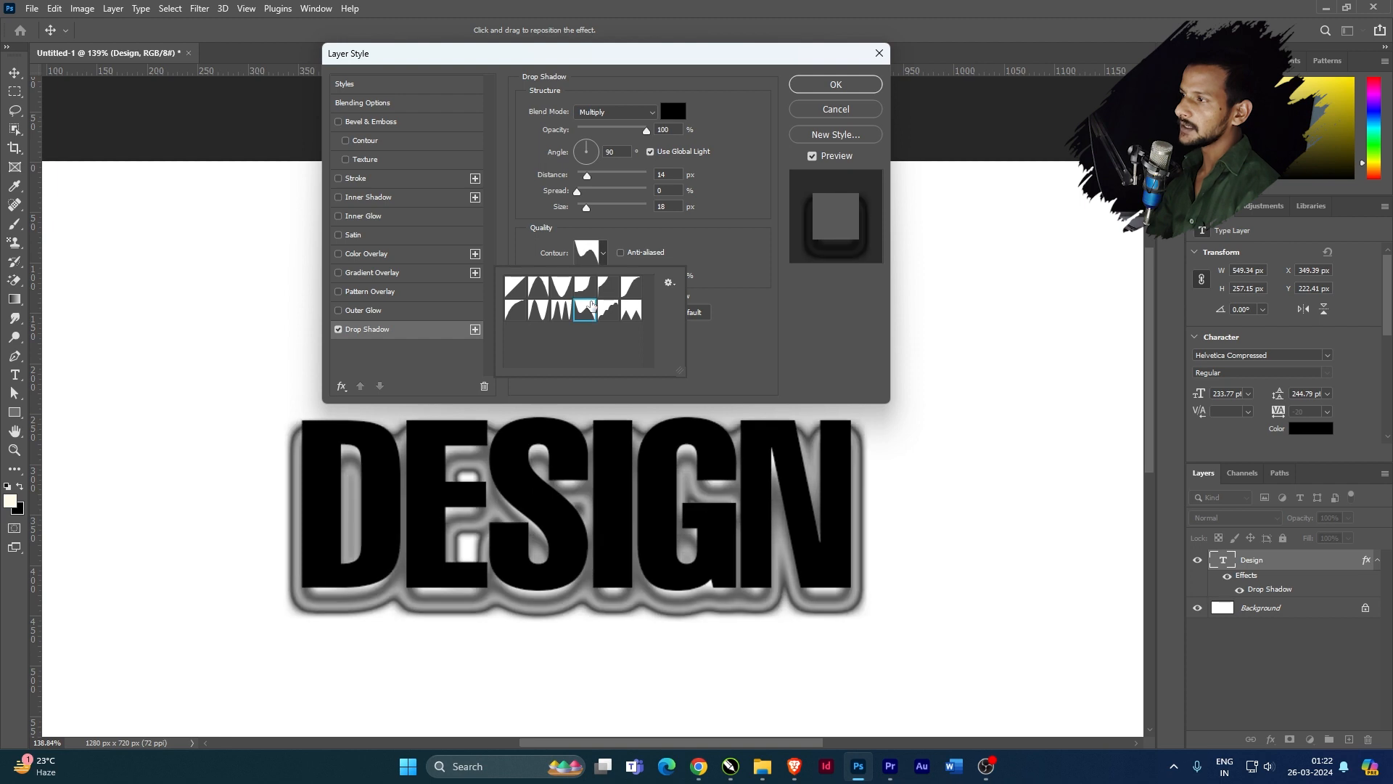
left_click(581, 287)
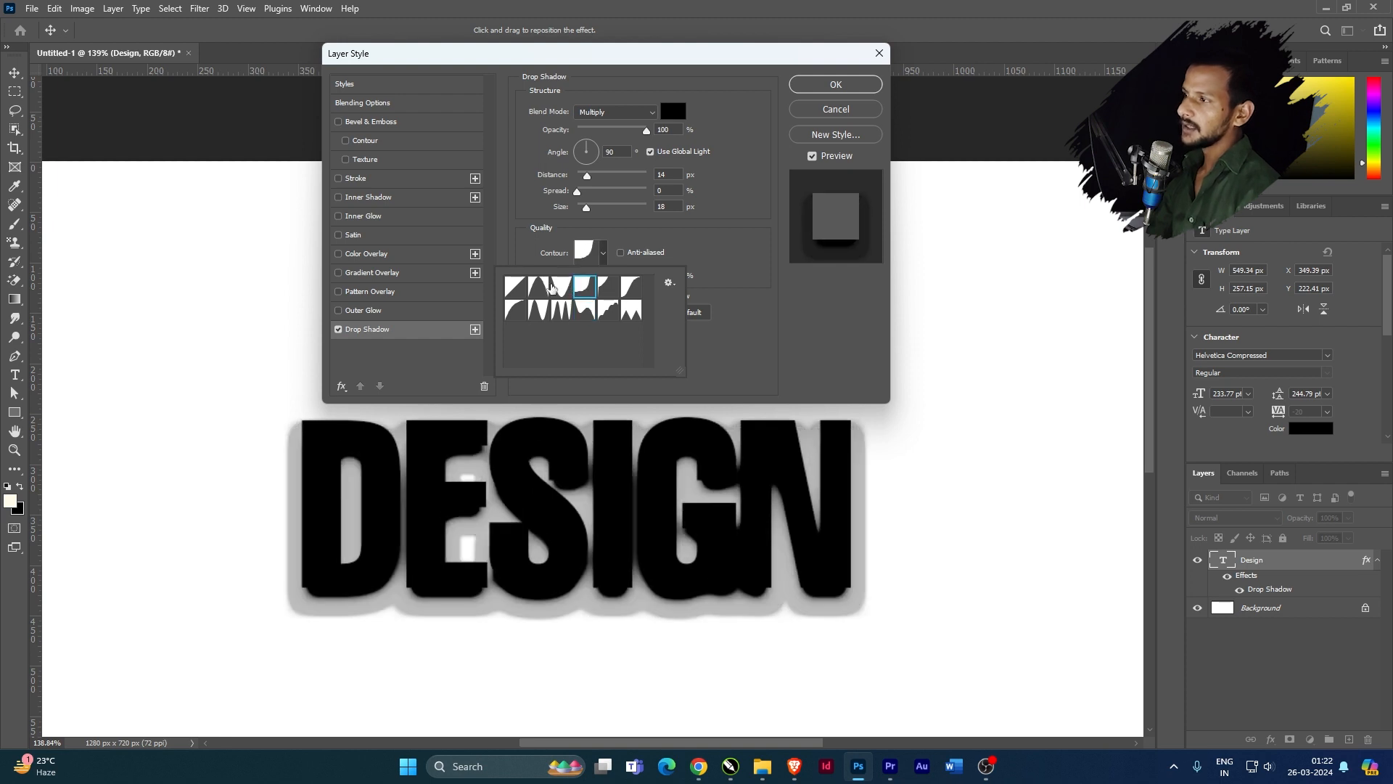
left_click(537, 287)
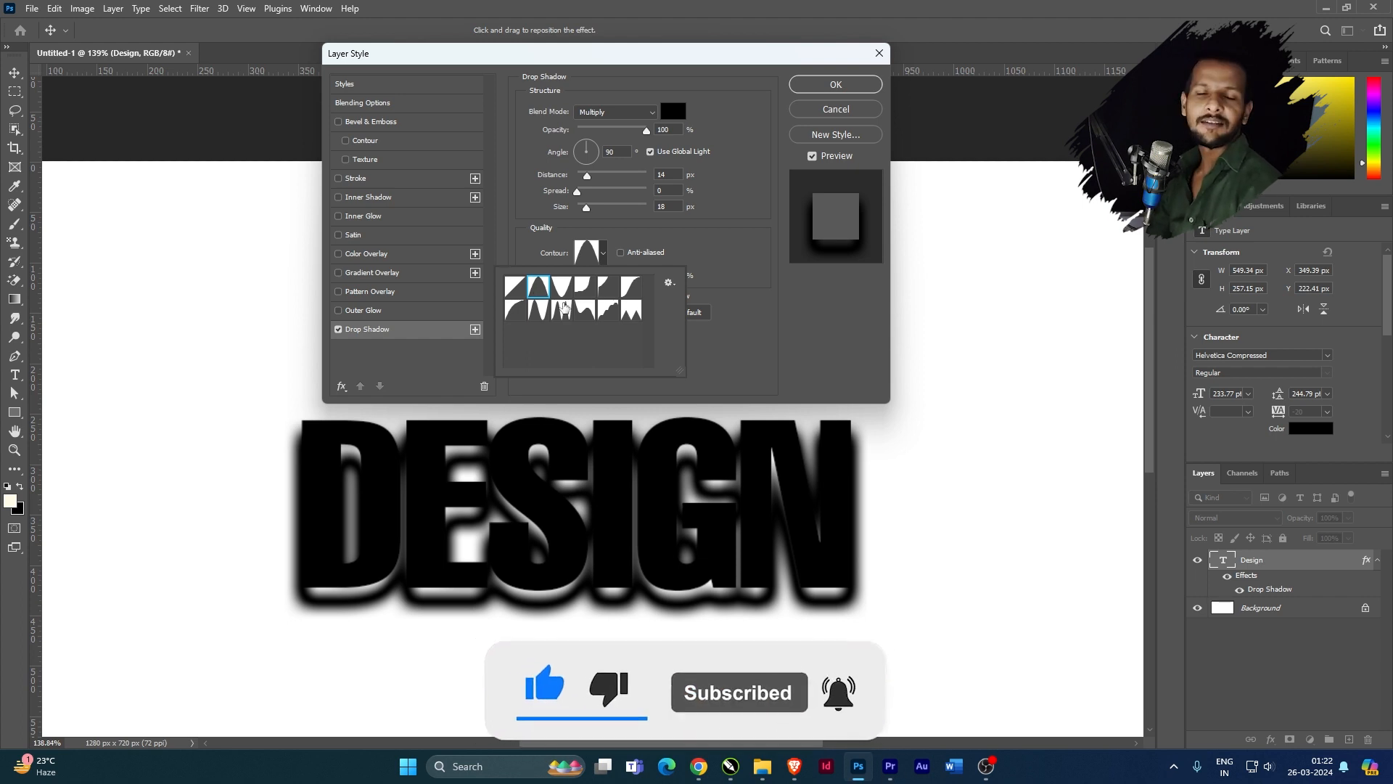
Step: Set the drop shadow's distance to 55 px and its contour to the straight linear preset
left_click_drag(587, 176, 612, 314)
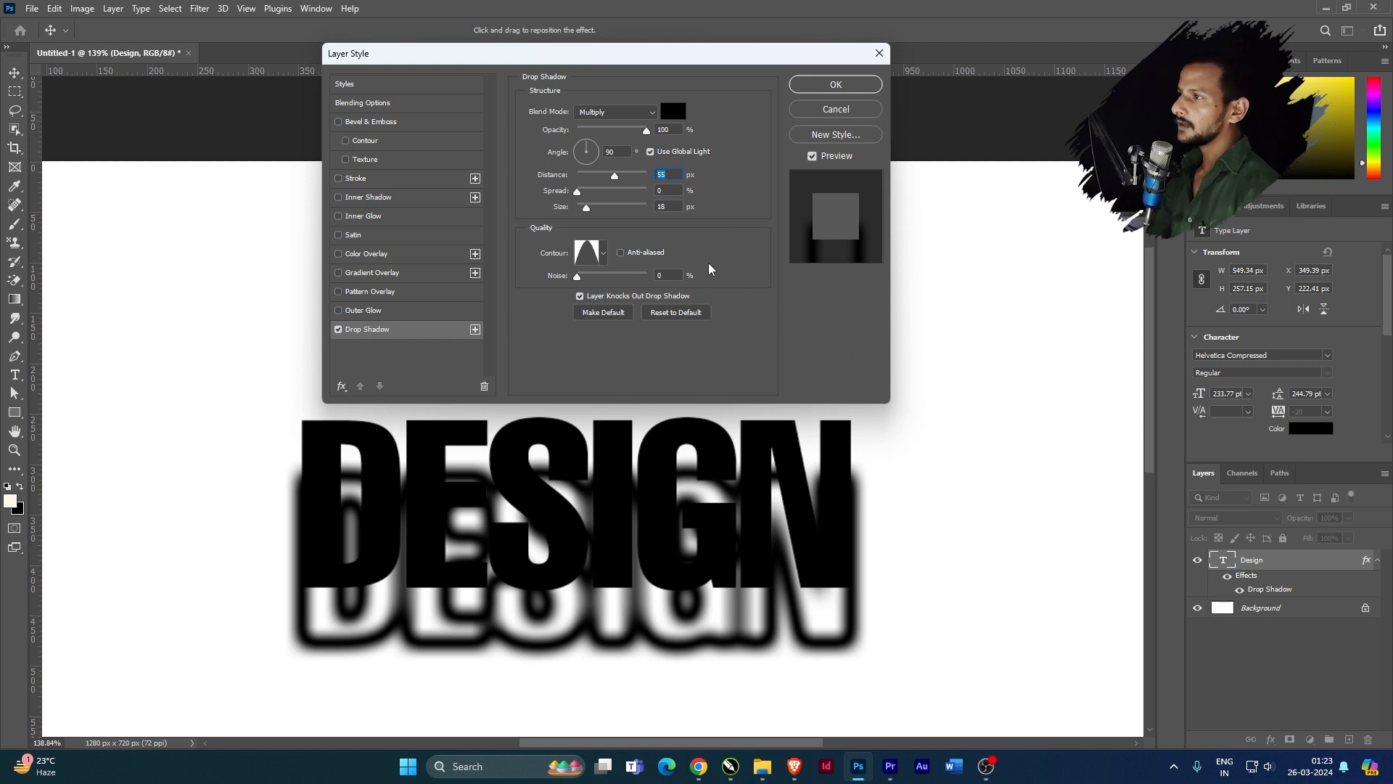
left_click(603, 253)
left_click(515, 287)
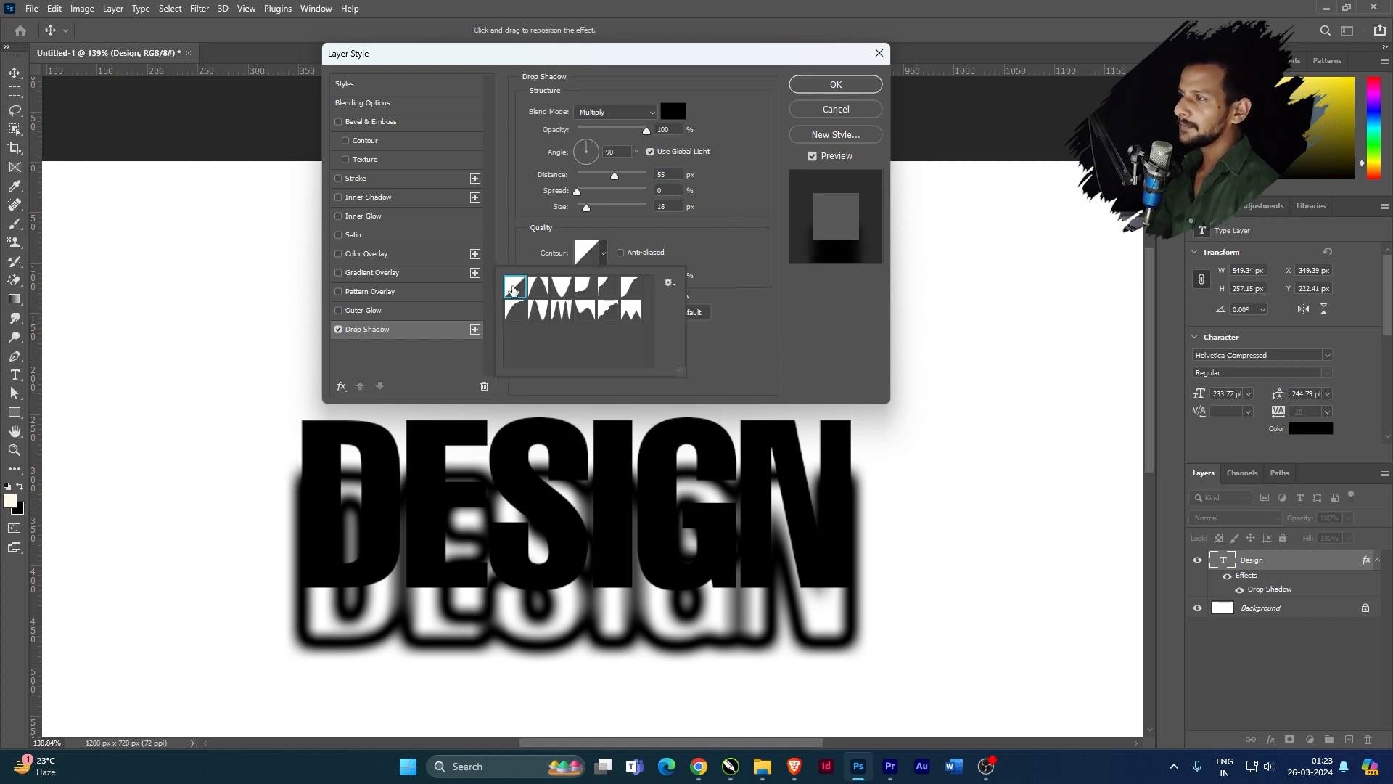
left_click(632, 213)
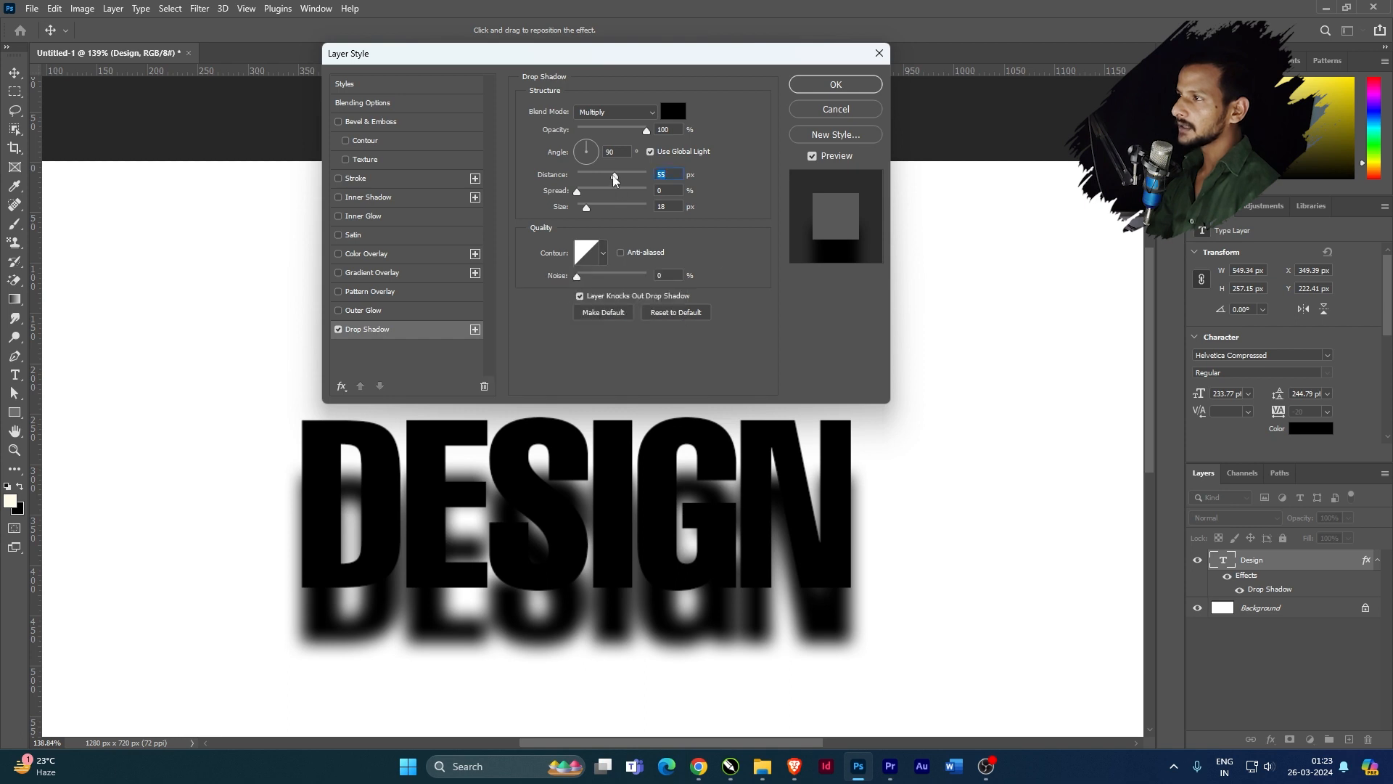
Step: Set the drop shadow's distance to 12 px and add a white 2 px stroke to the text
left_click_drag(613, 183, 585, 182)
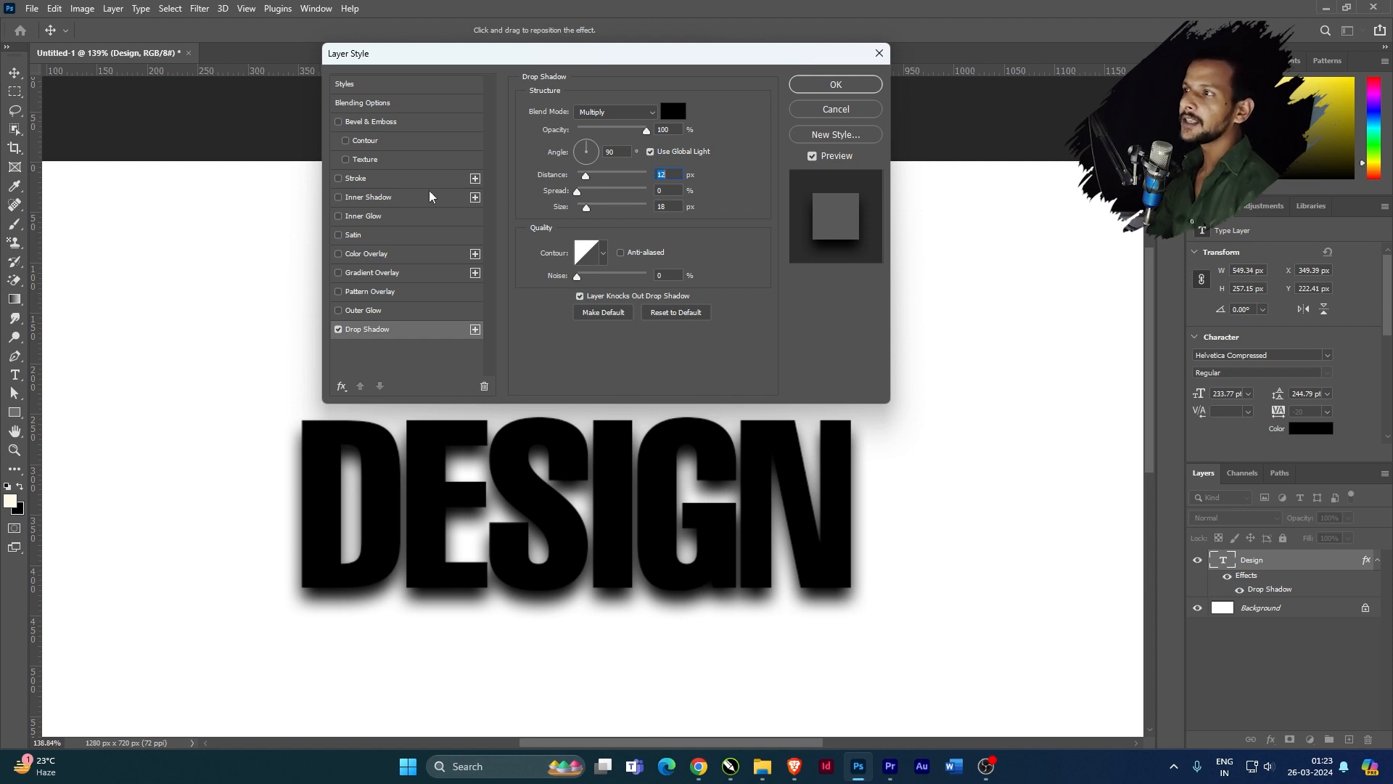
left_click(390, 180)
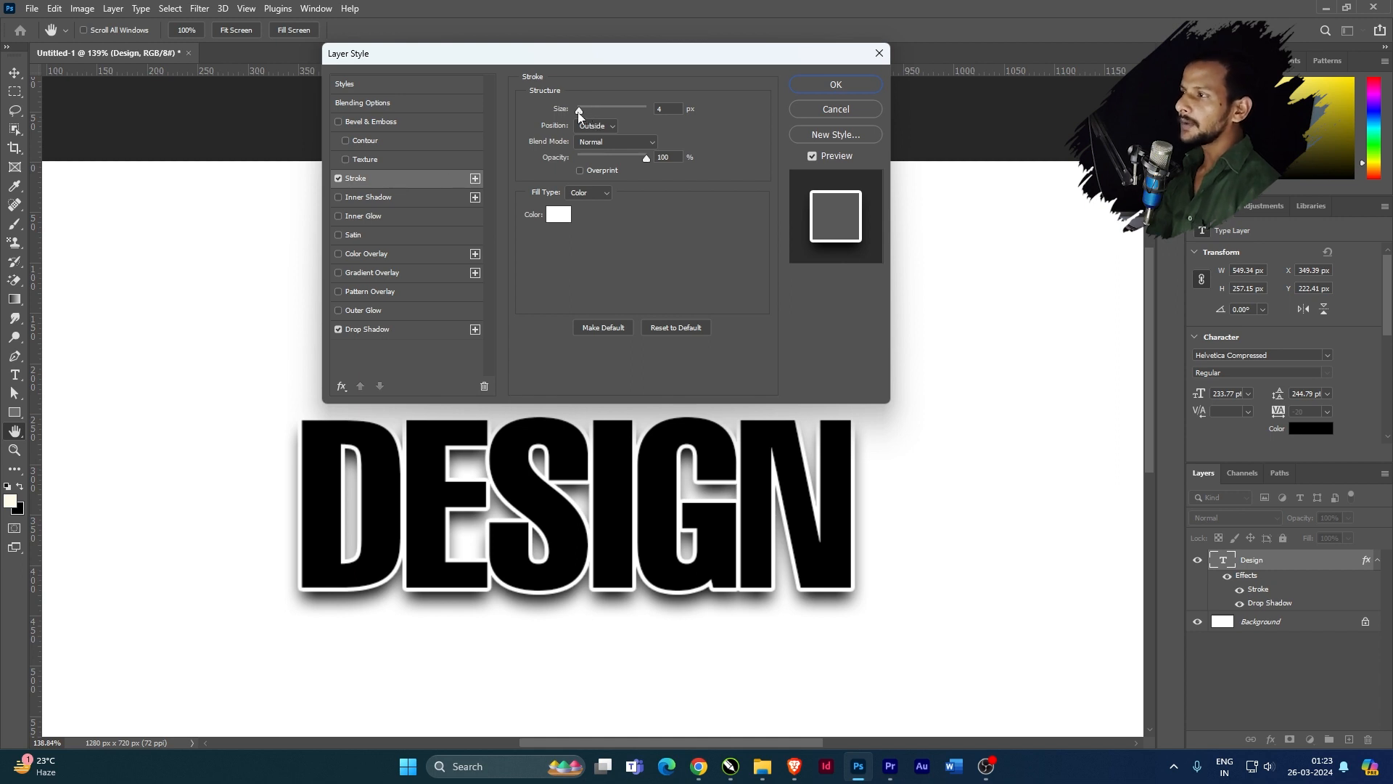
mouse_move(579, 112)
left_mouse_down()
mouse_move(601, 116)
mouse_move(576, 110)
left_mouse_up()
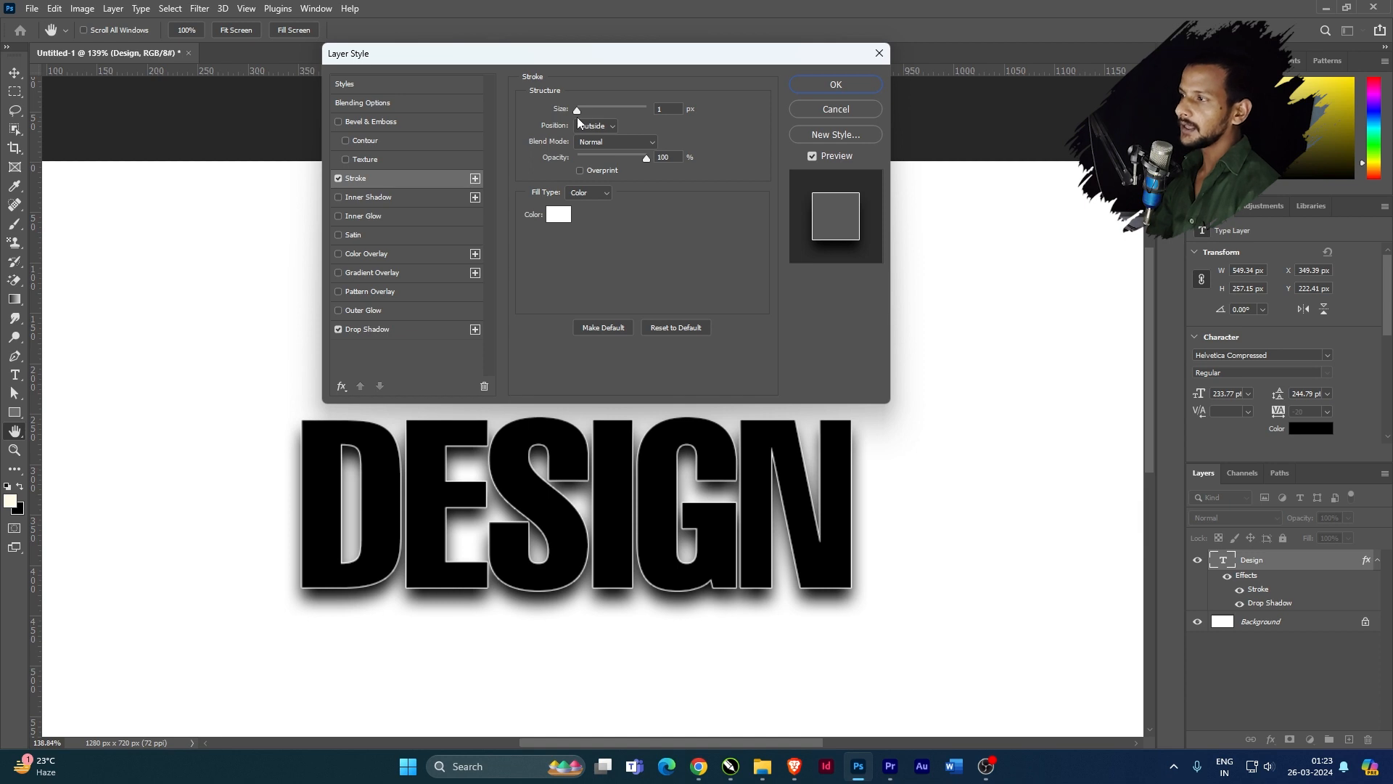
left_click_drag(578, 118, 579, 117)
left_click_drag(579, 118, 579, 119)
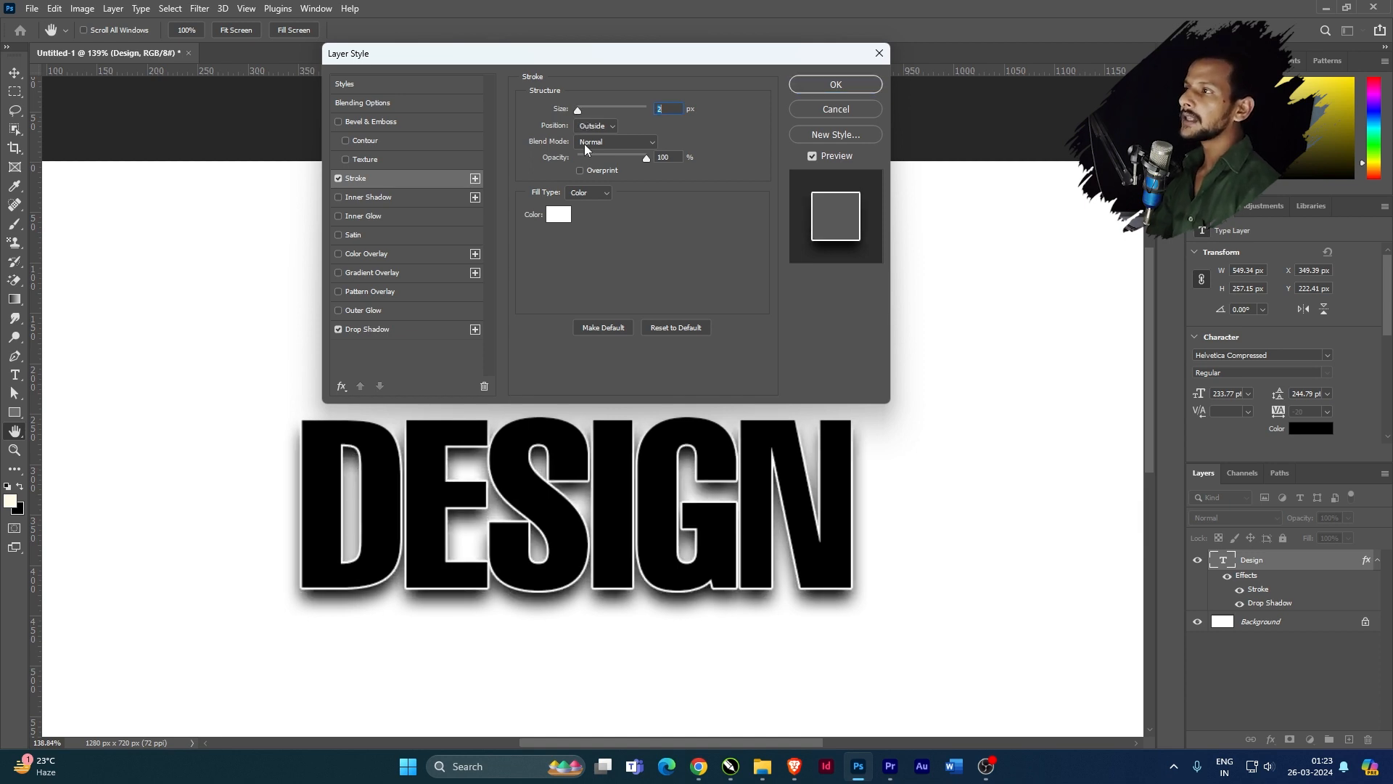
Step: Review the stroke's position and blend mode options and try an opacity of 93% before restoring 100%
left_click(606, 125)
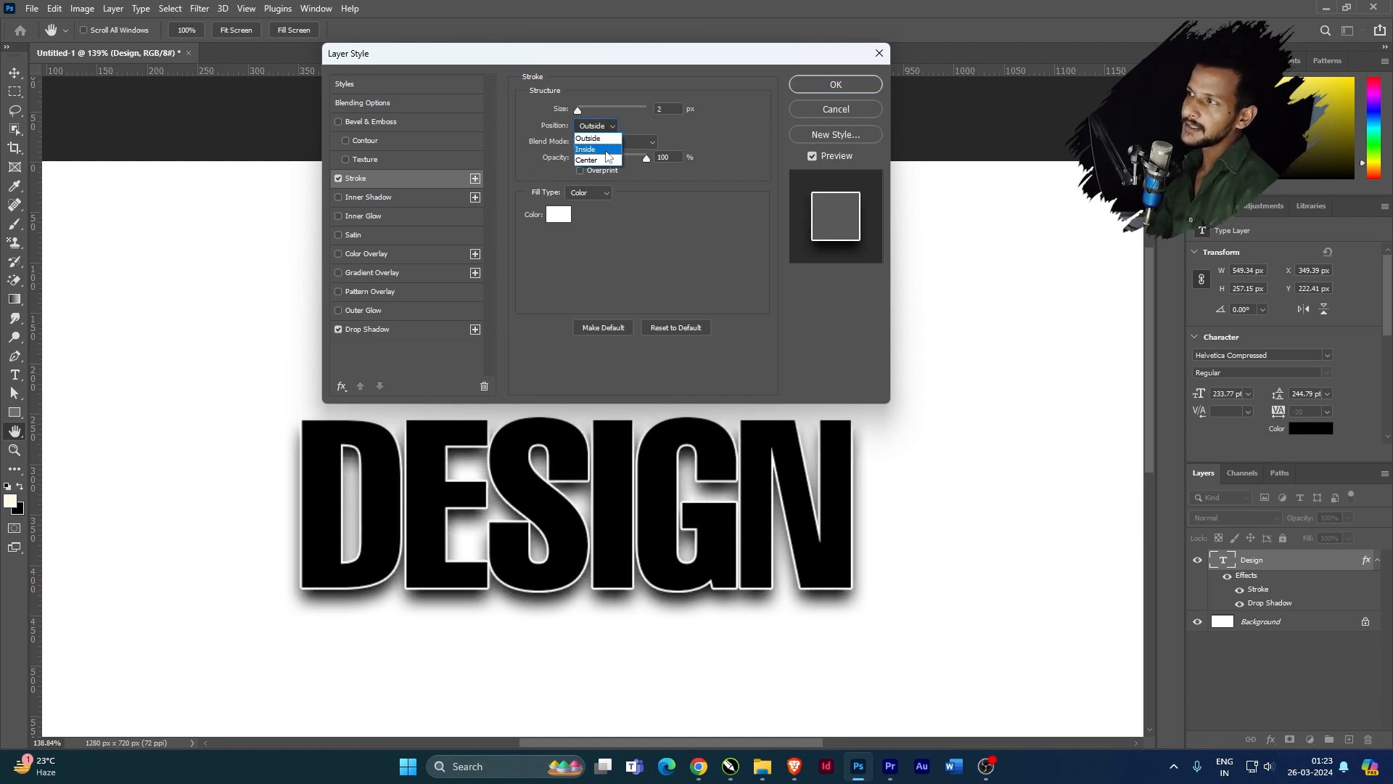
left_click(639, 125)
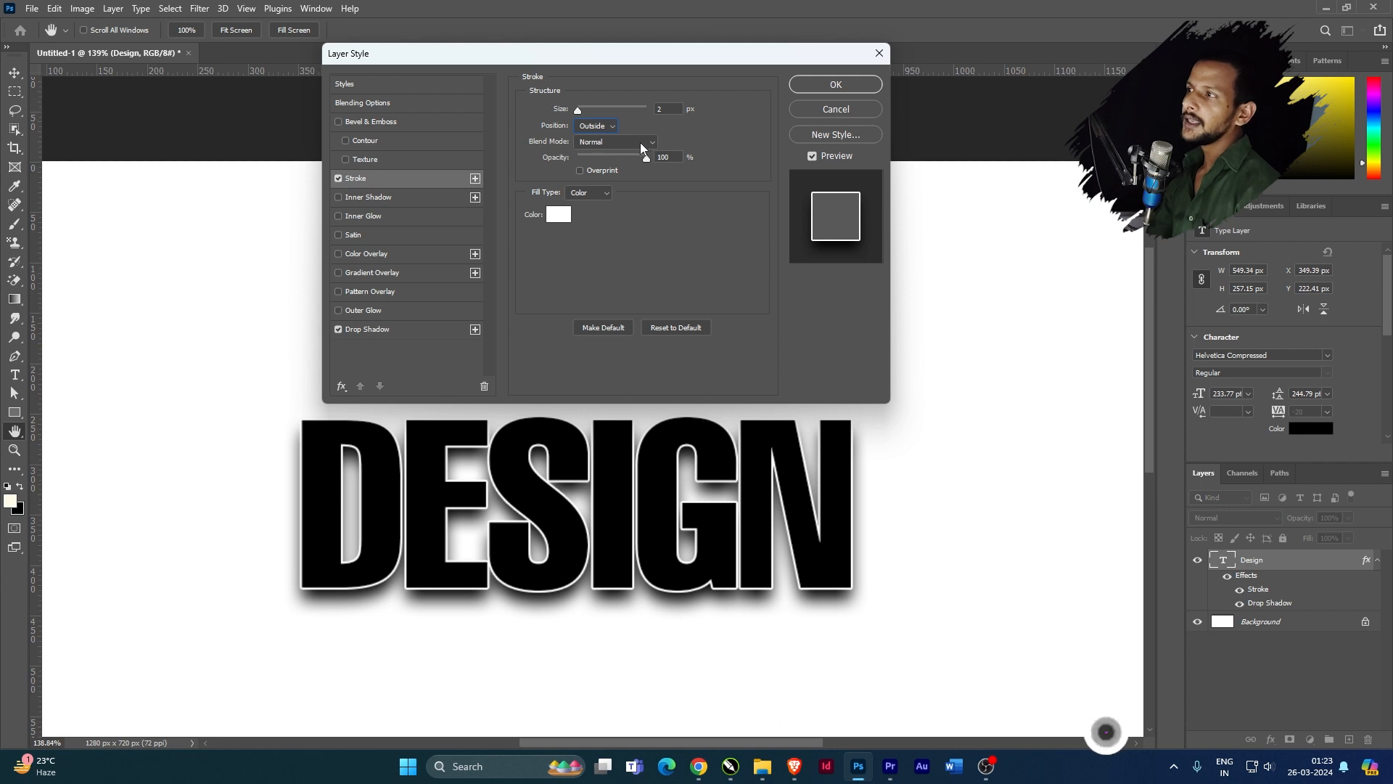
left_click(641, 143)
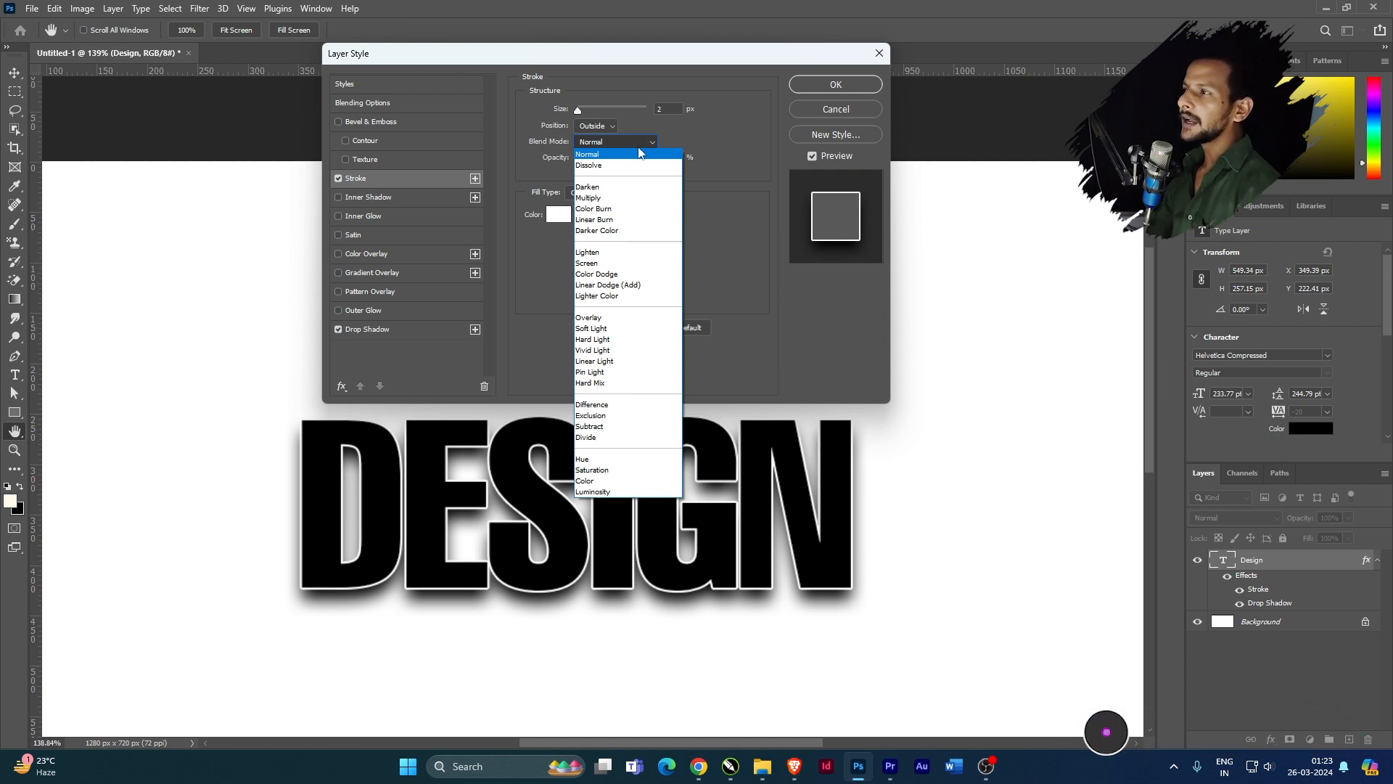
left_click(638, 142)
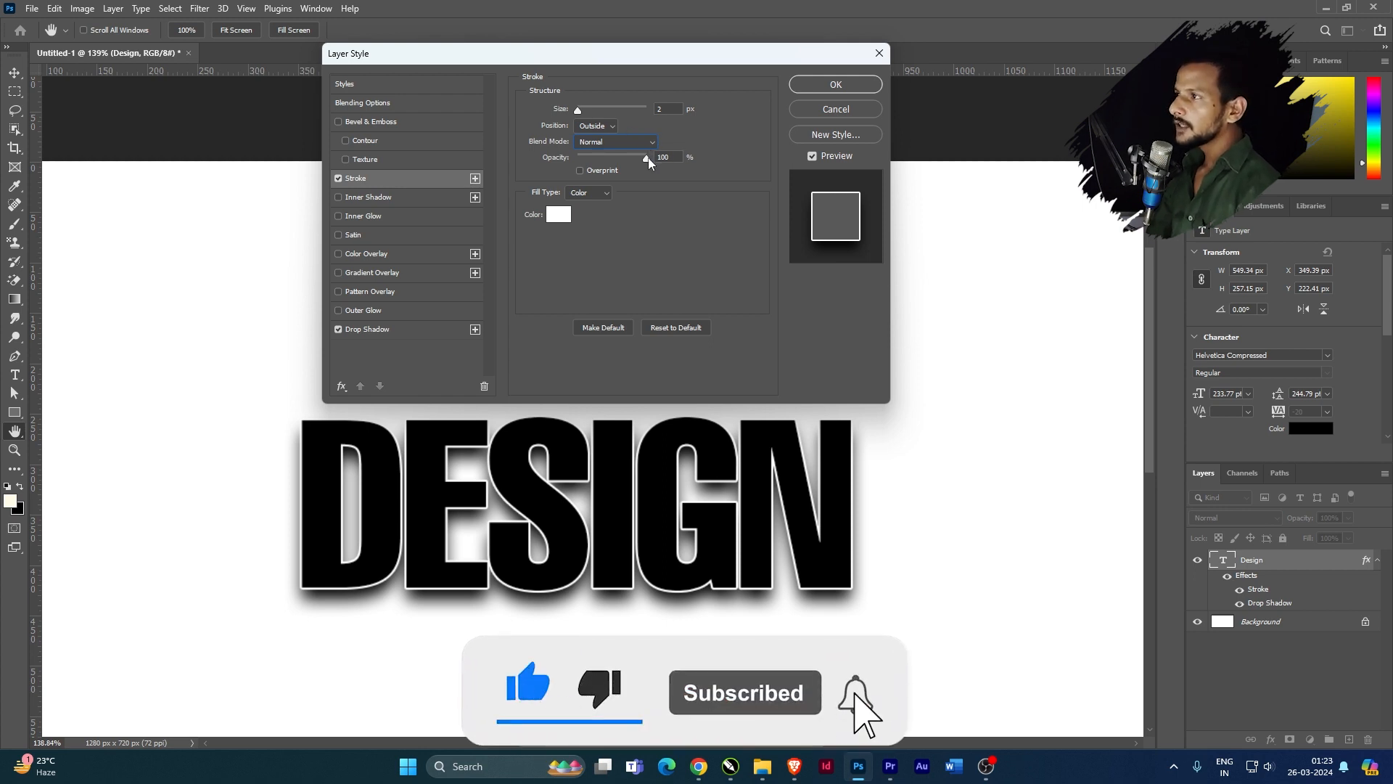
mouse_move(647, 157)
left_mouse_down()
mouse_move(608, 161)
mouse_move(643, 158)
left_mouse_up()
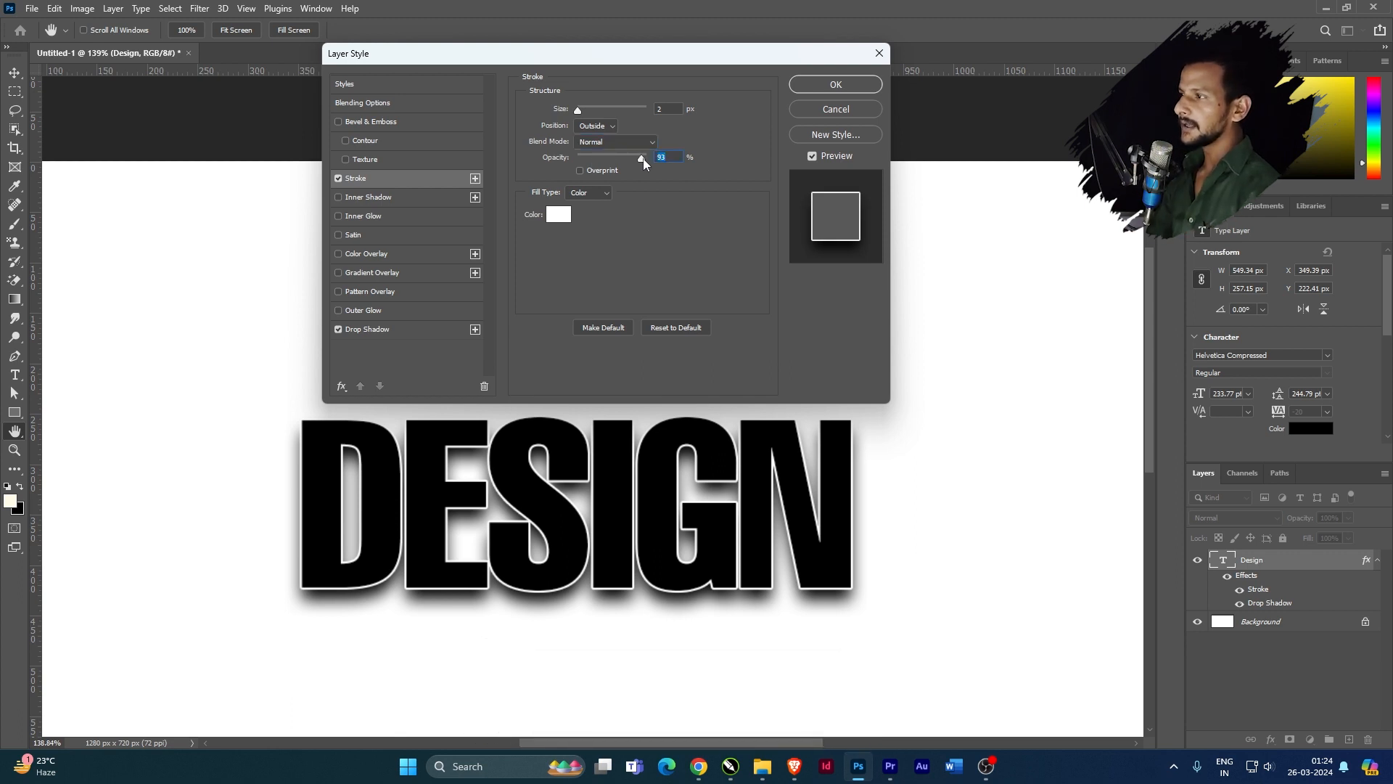
mouse_move(643, 158)
left_mouse_down()
mouse_move(624, 159)
mouse_move(646, 160)
left_mouse_up()
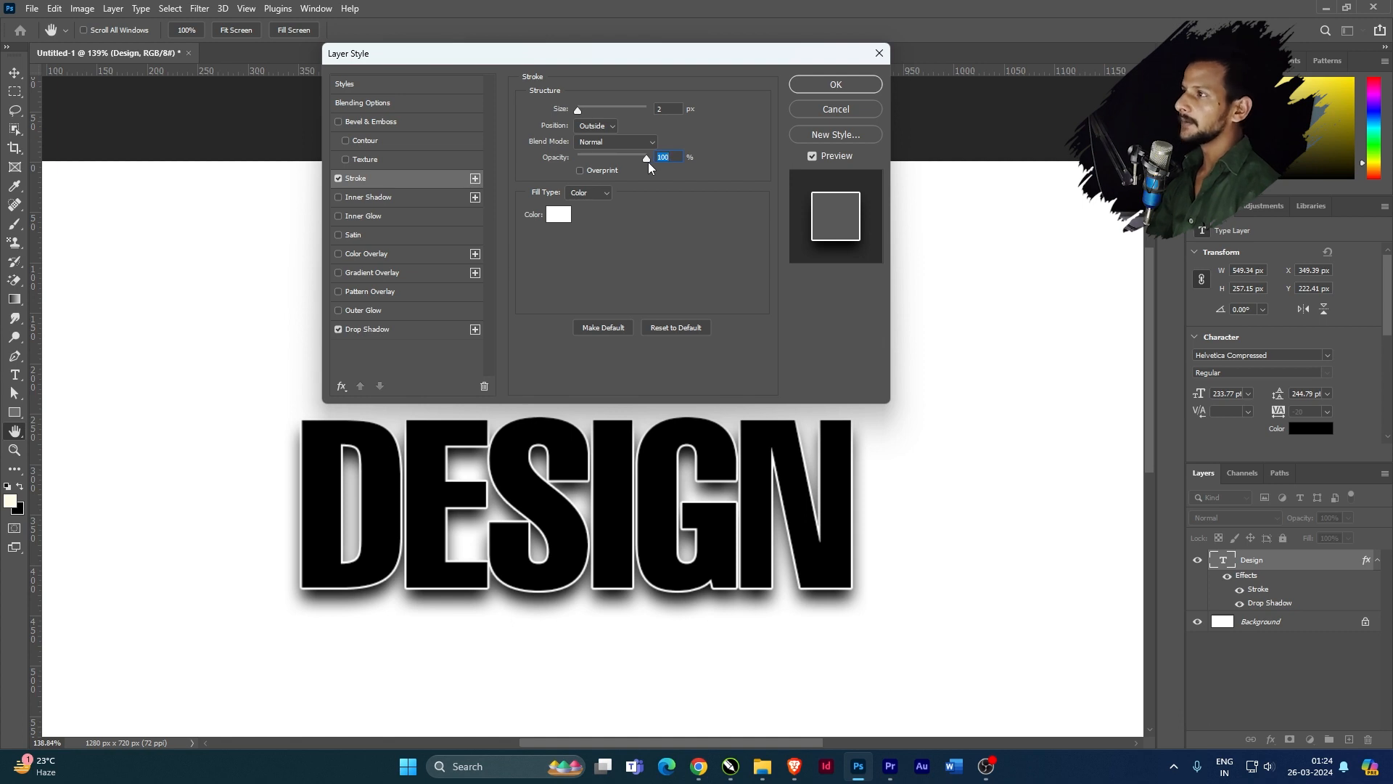
Step: Try a white inner glow with a 13% choke and a 9 px size on the text, then turn it off
left_click(403, 216)
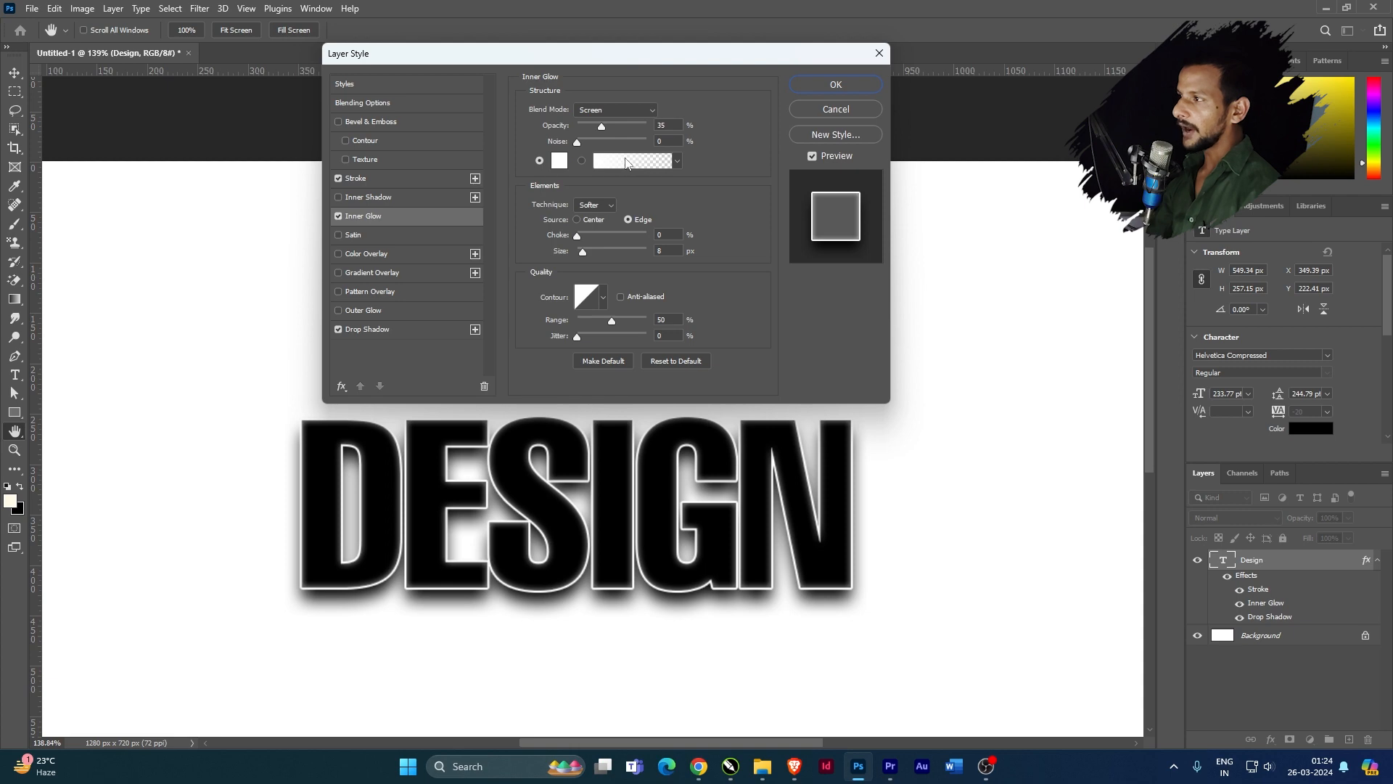
scroll(534, 592, "up", 5)
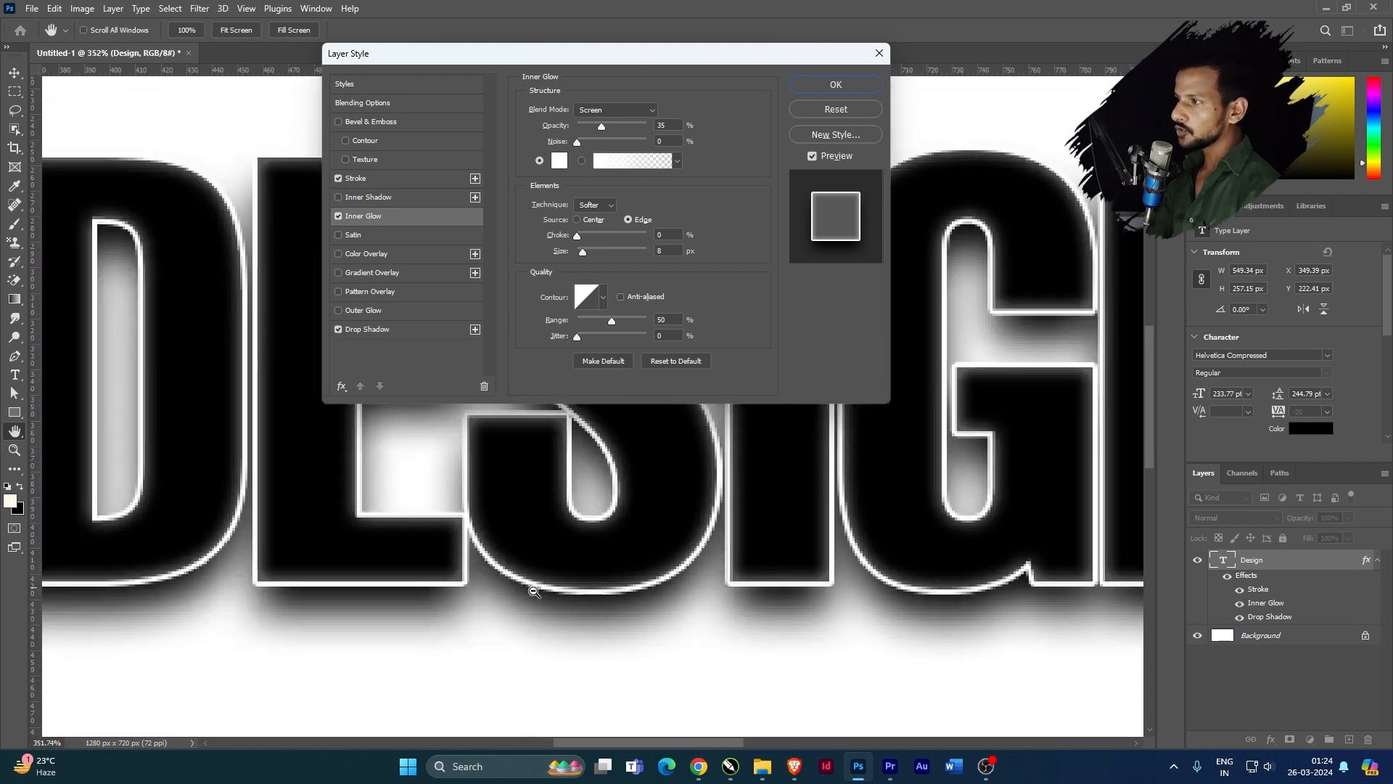
scroll(534, 591, "down", 2)
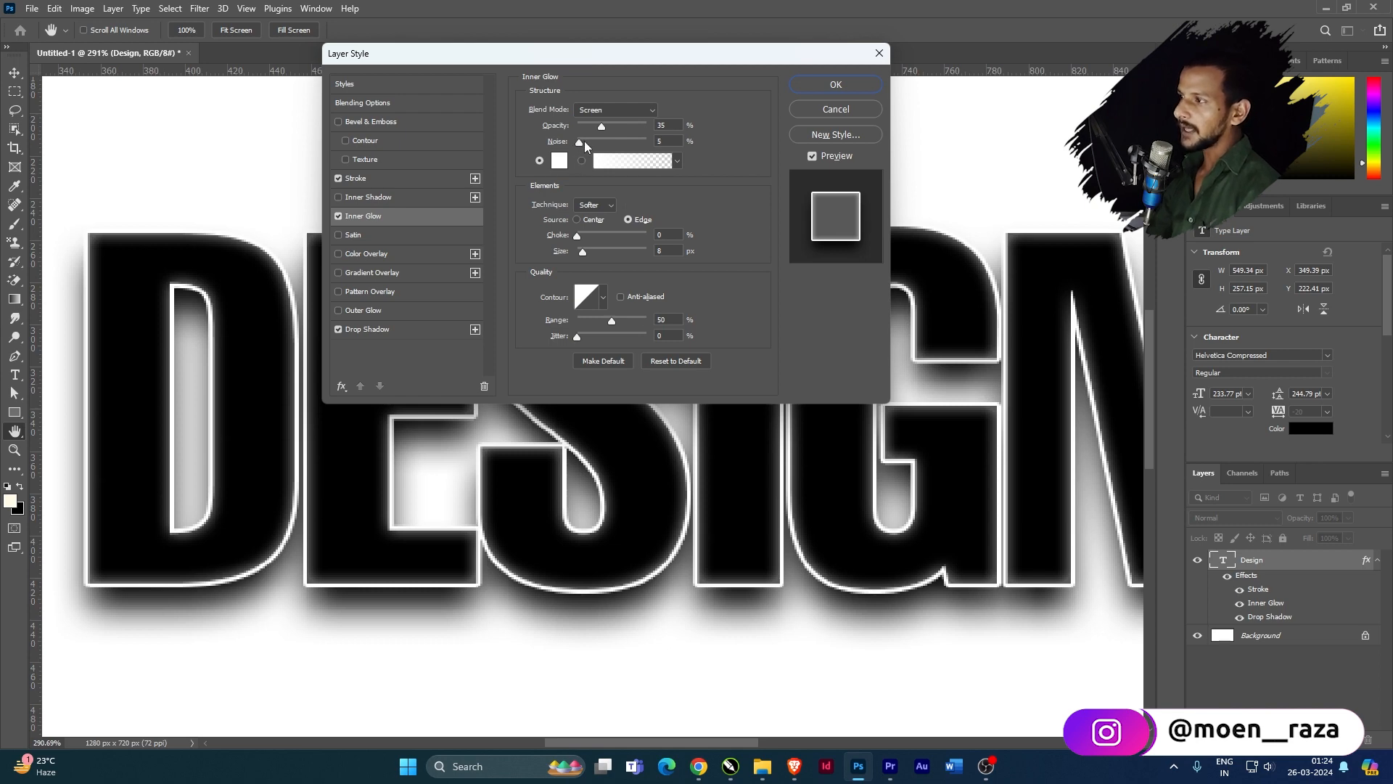
mouse_move(585, 142)
left_mouse_down()
mouse_move(623, 147)
mouse_move(575, 149)
left_mouse_up()
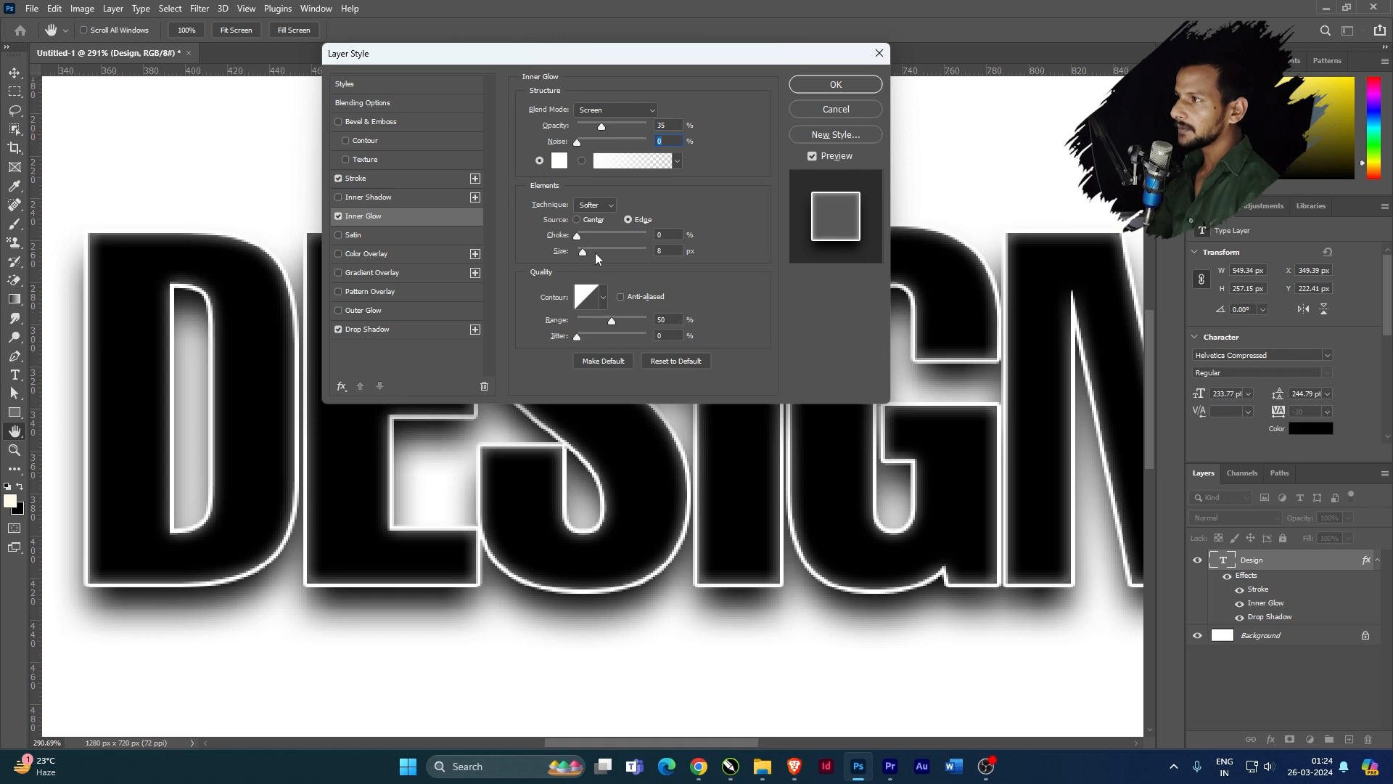
mouse_move(582, 253)
left_mouse_down()
mouse_move(590, 237)
mouse_move(585, 252)
left_mouse_up()
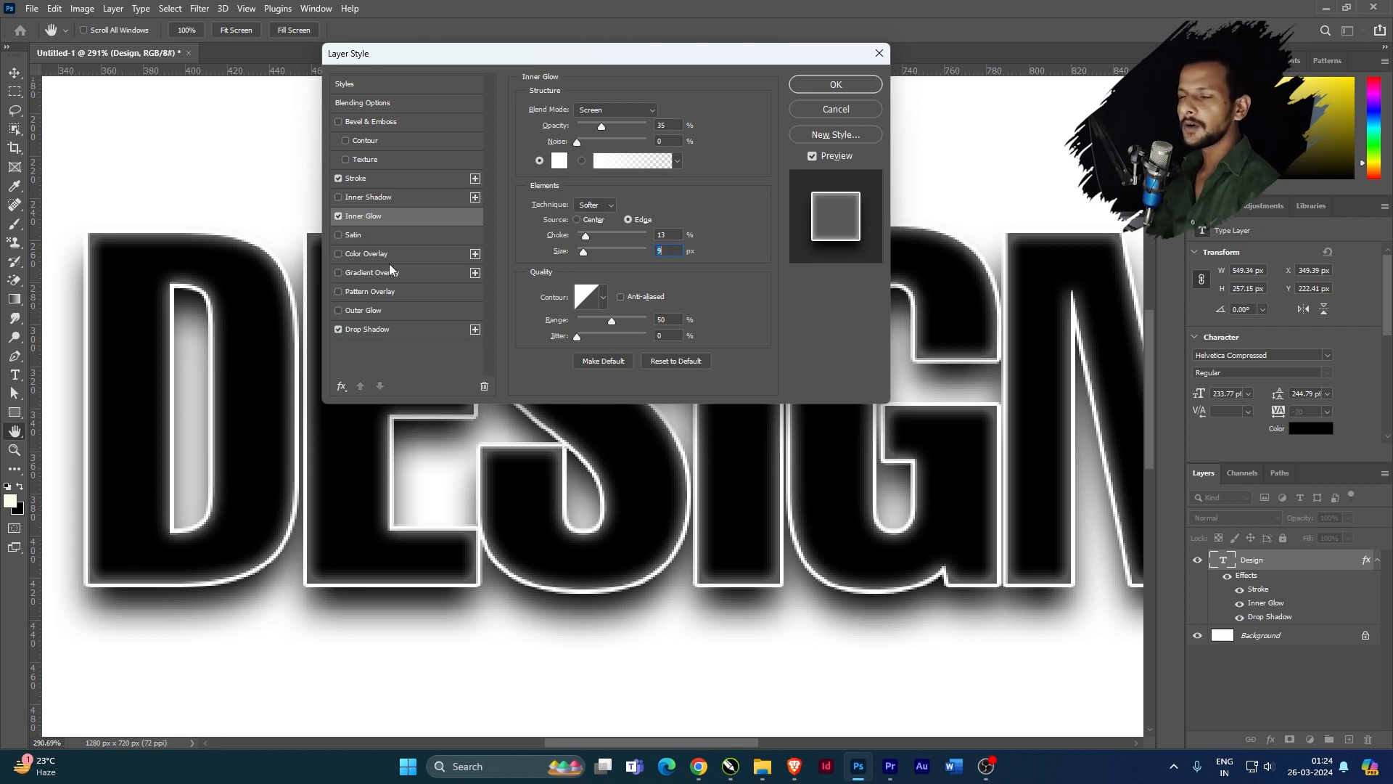
left_click(337, 217)
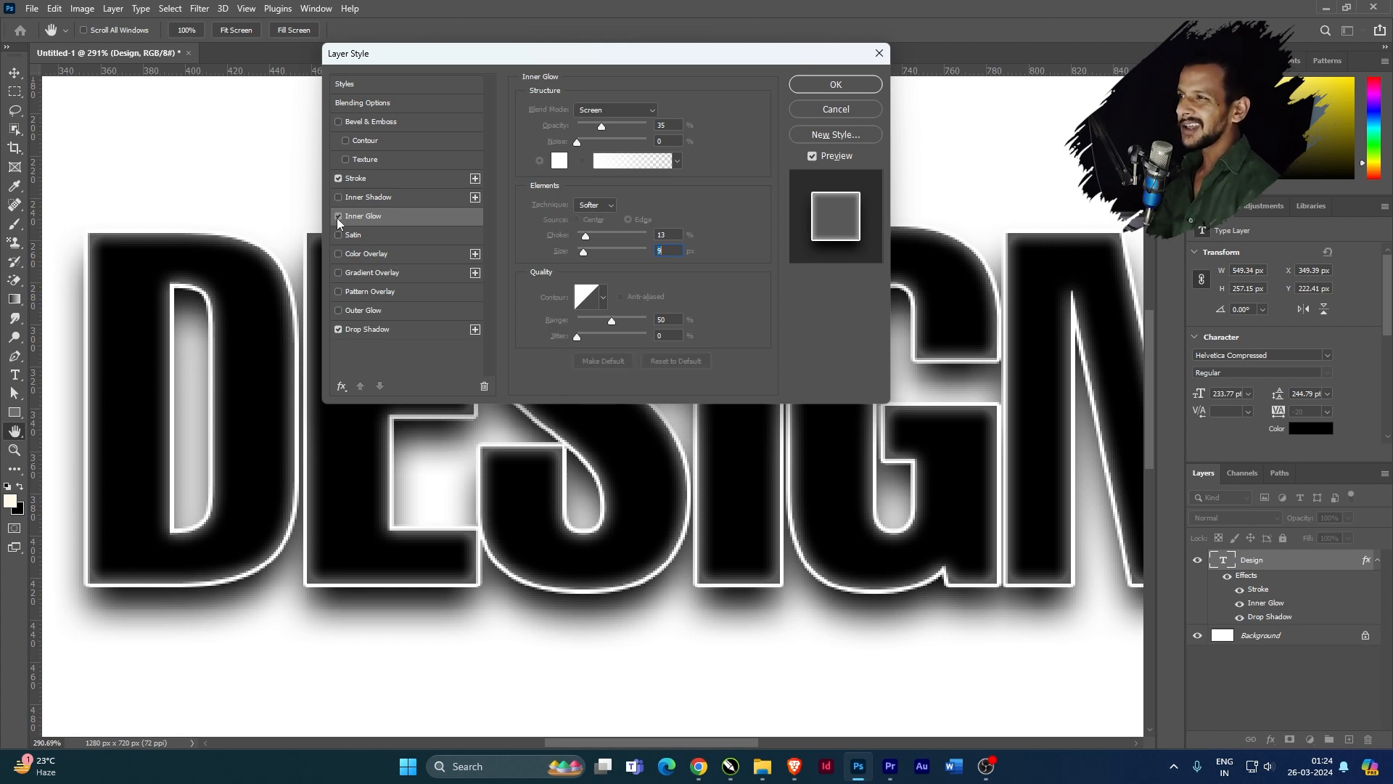
Step: Try a crimson color overlay on the text, testing the colour d8125c, and switch the overlay off
left_click(415, 254)
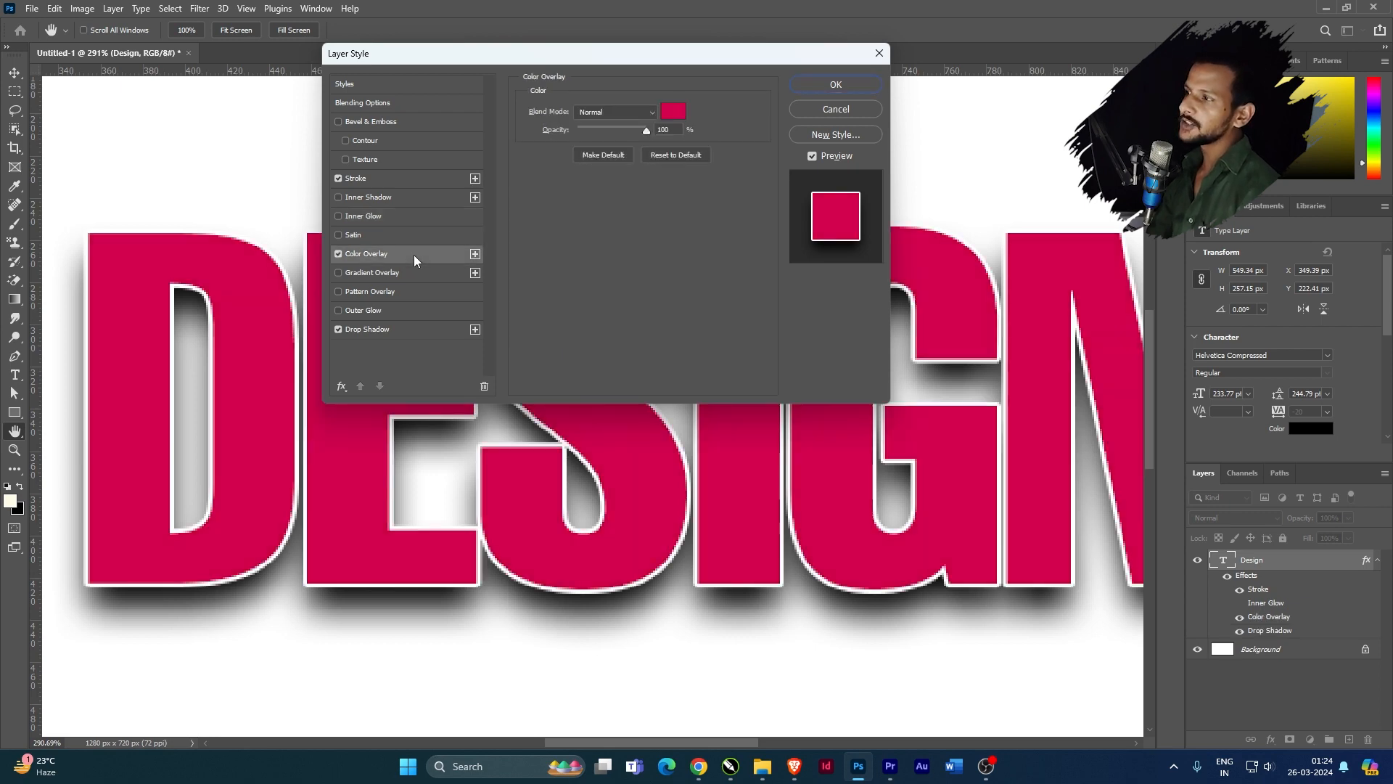
left_click(672, 119)
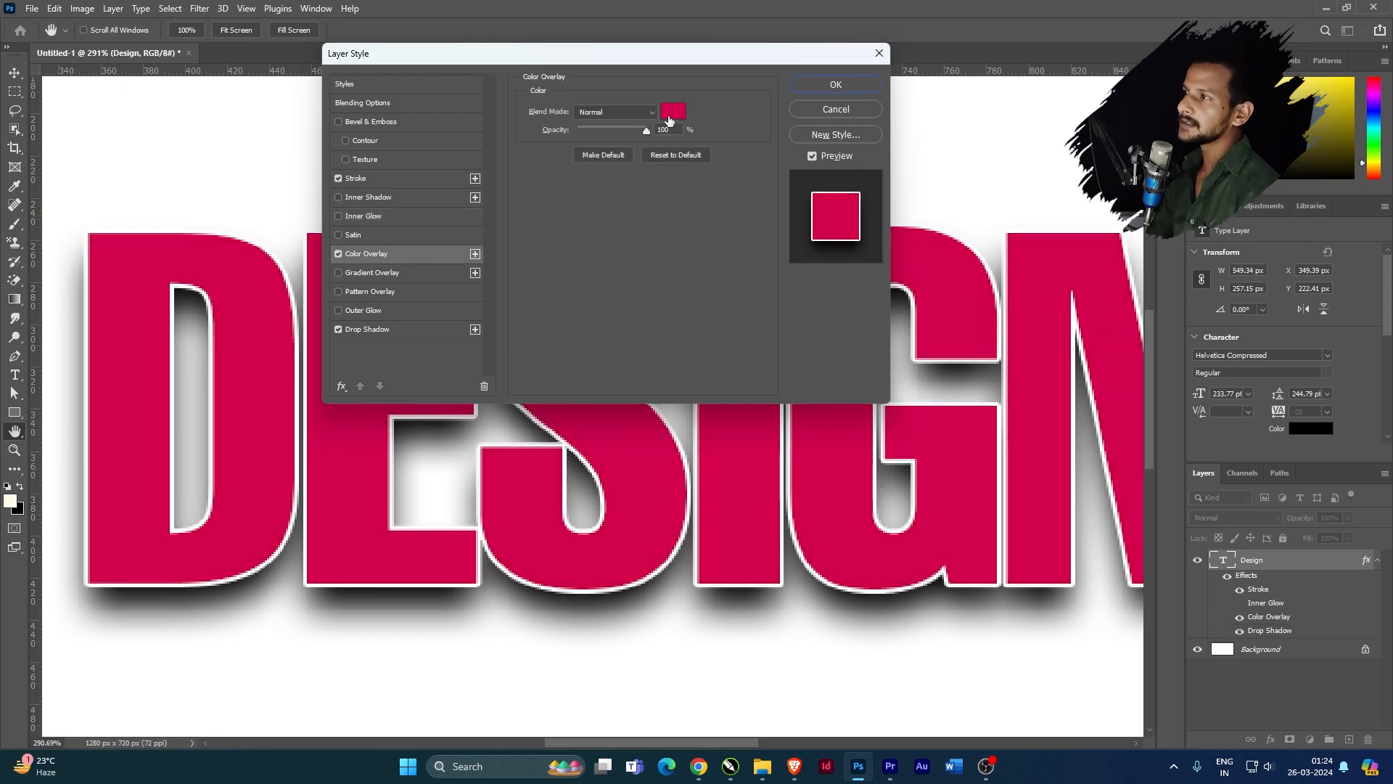
left_click_drag(799, 328, 887, 232)
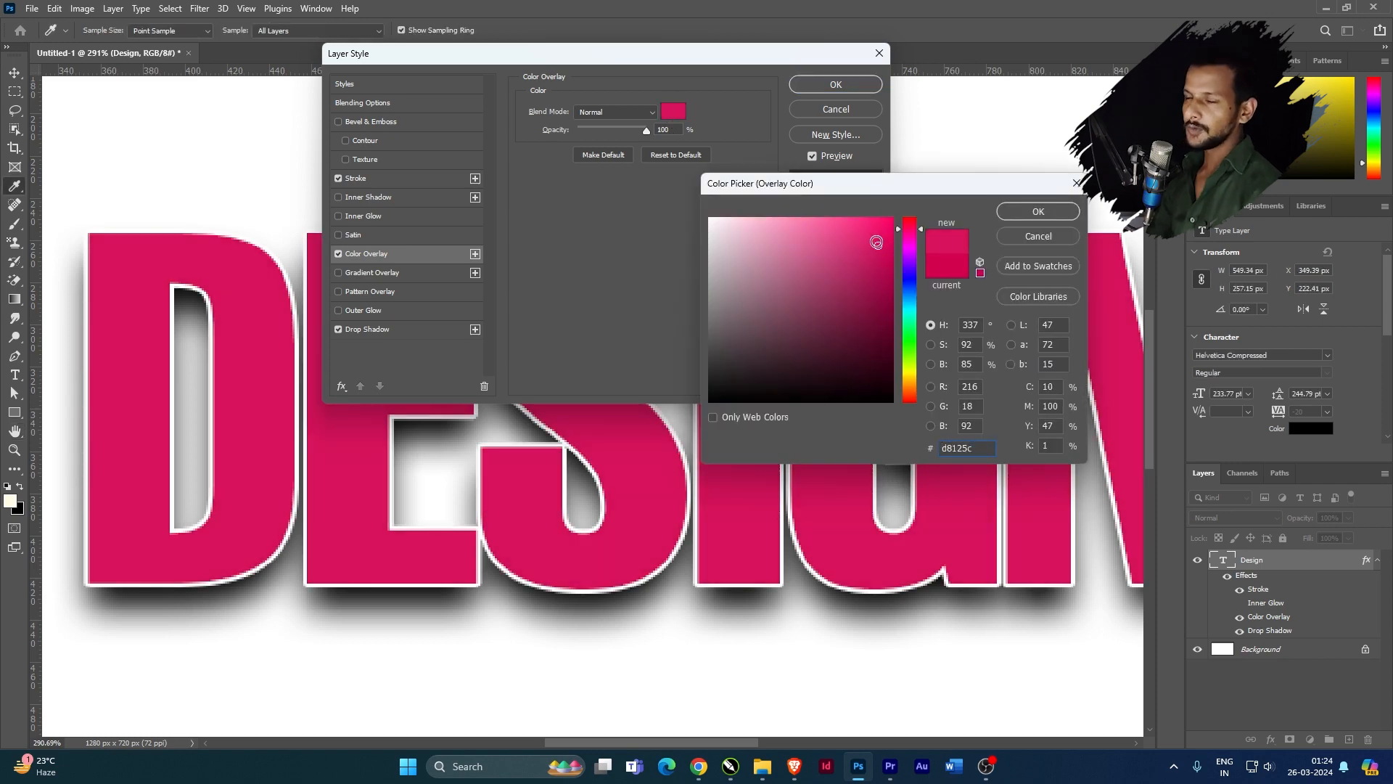
key("Return")
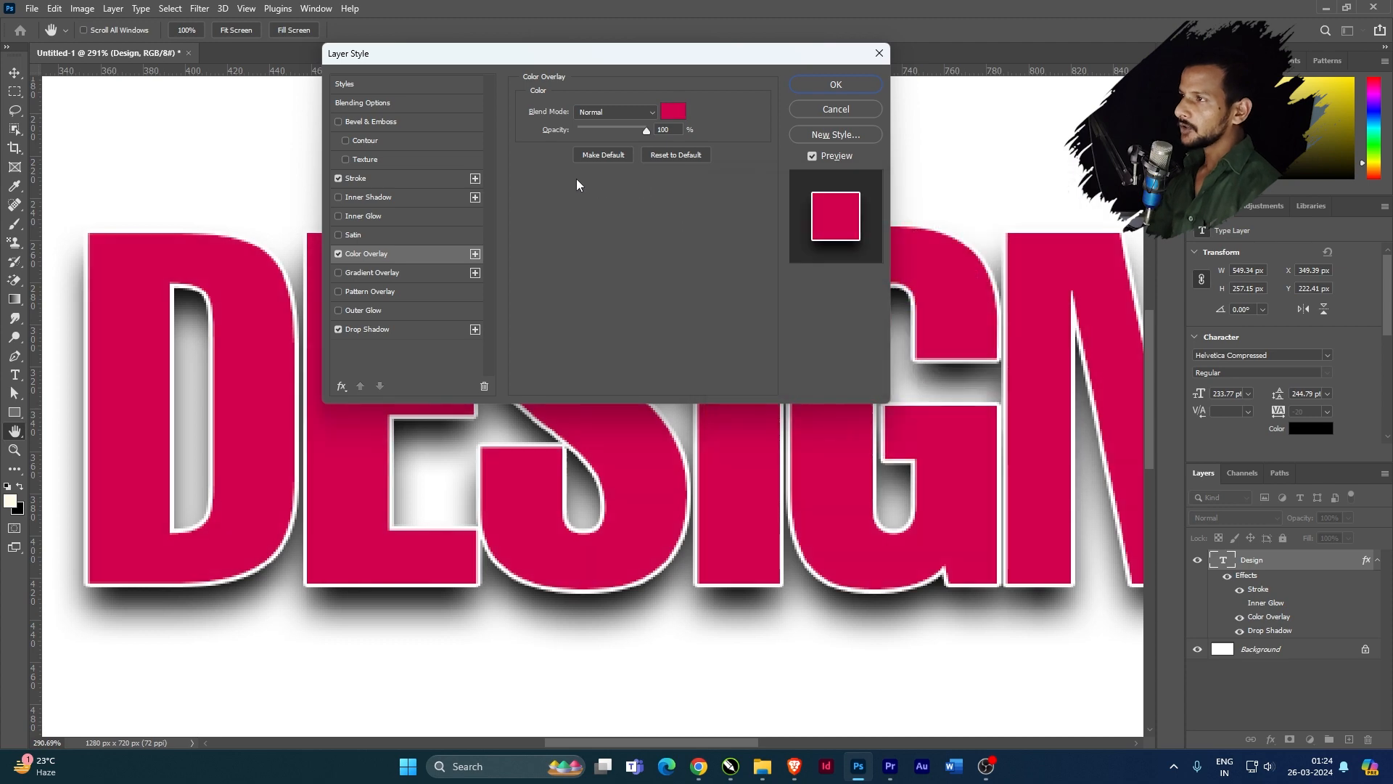
left_click(337, 255)
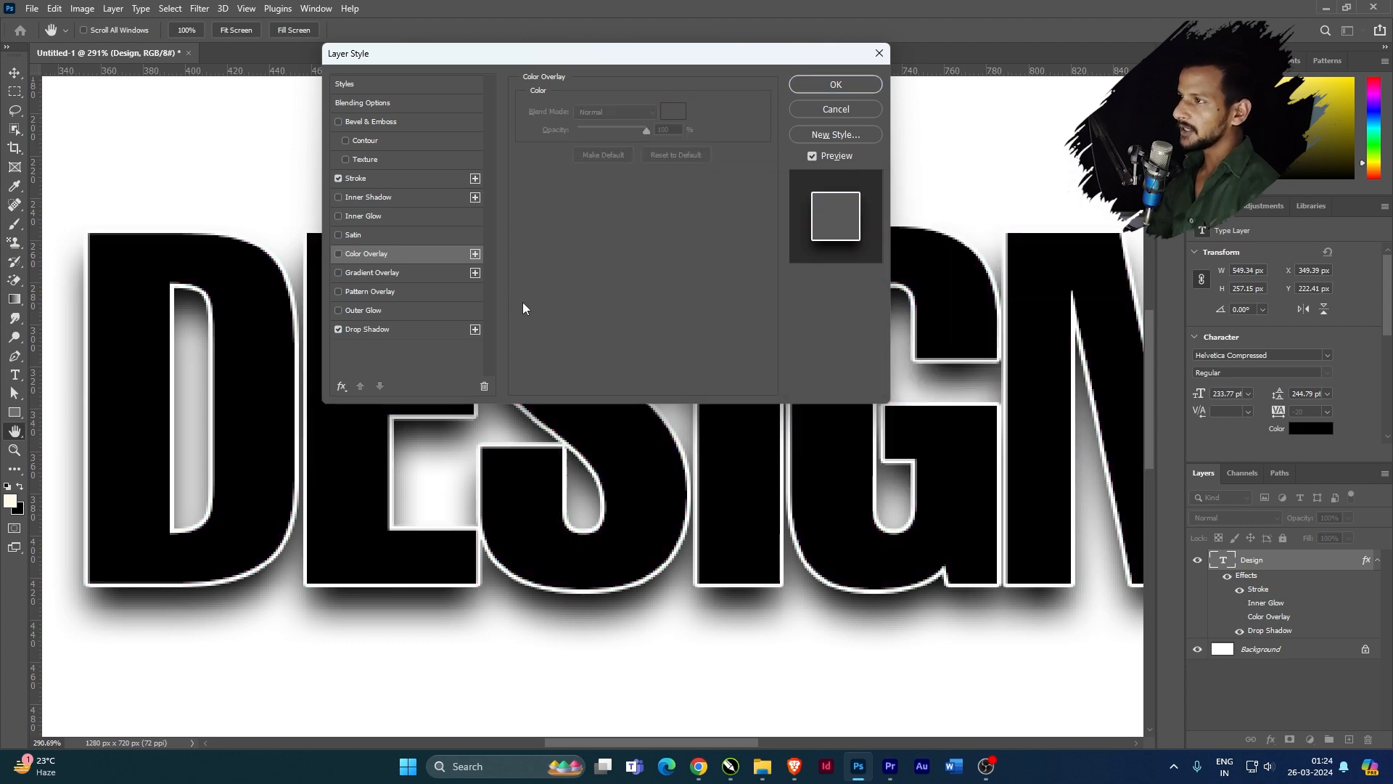
Step: Add a linear yellow-to-orange gradient overlay to the text at a 90° angle and revisit the stroke settings
left_click(424, 273)
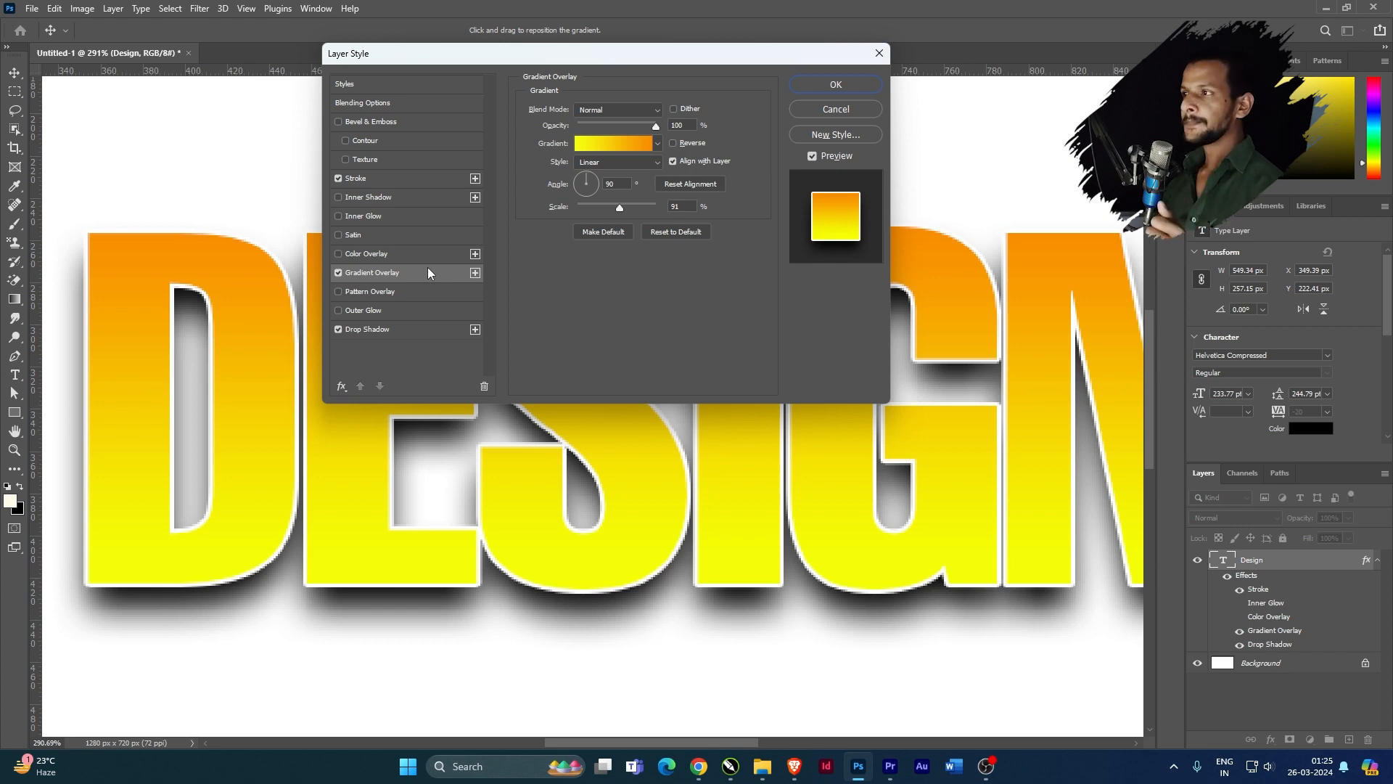
left_click(601, 145)
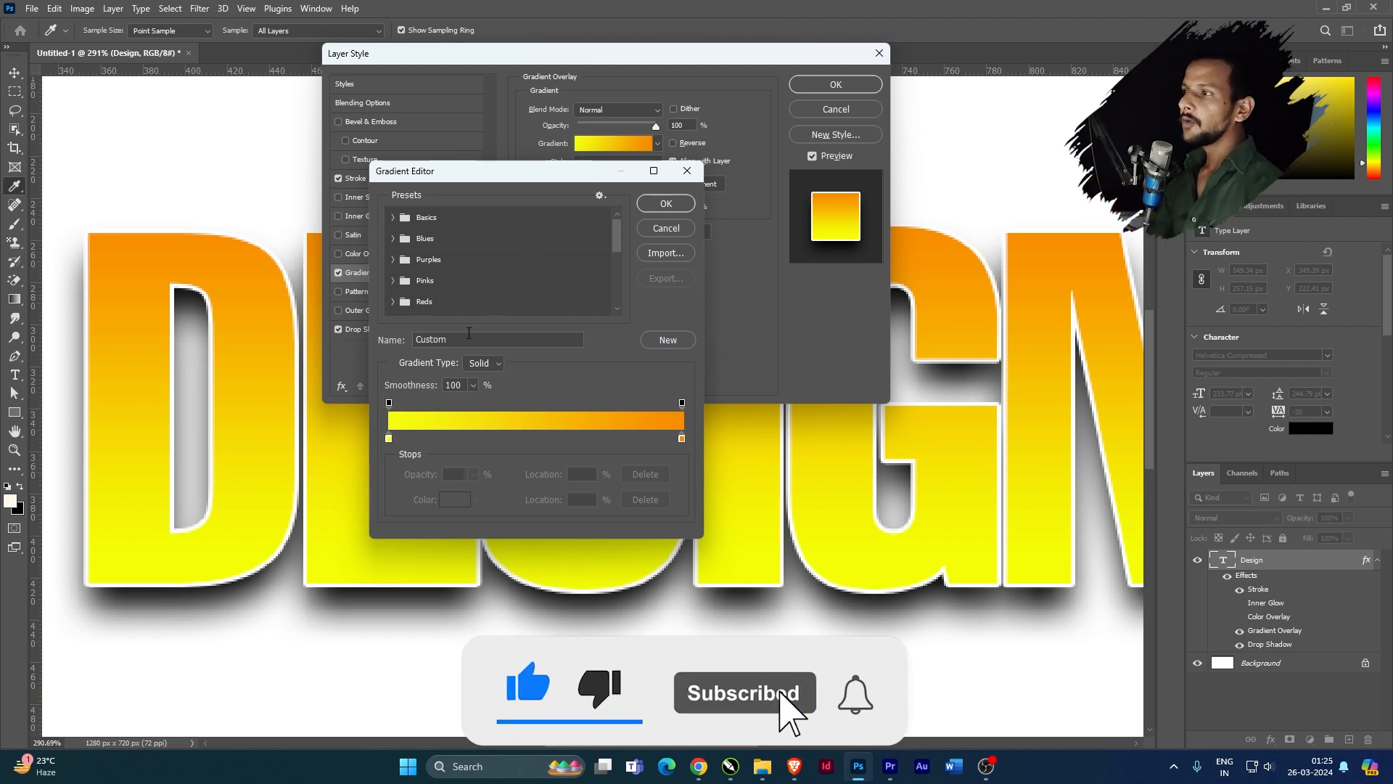
left_click(685, 206)
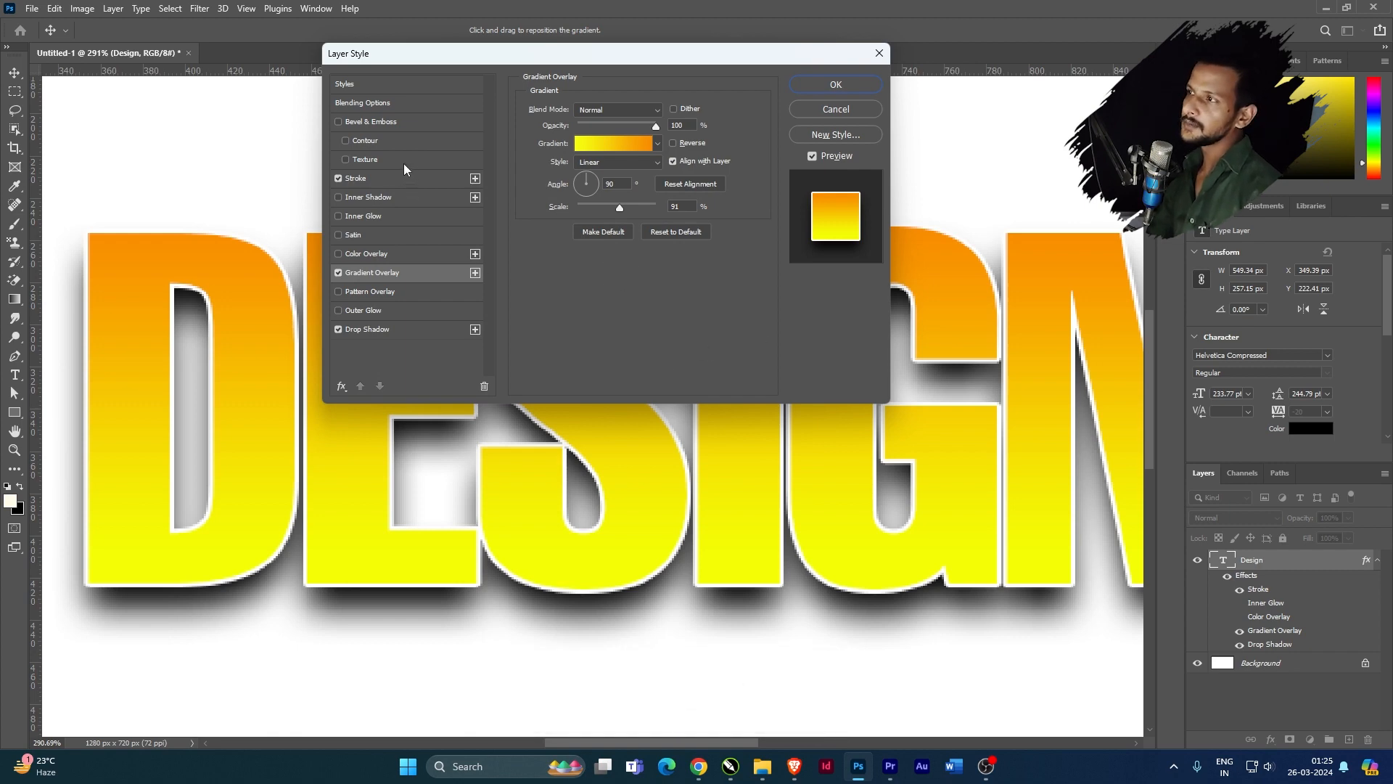
left_click(408, 182)
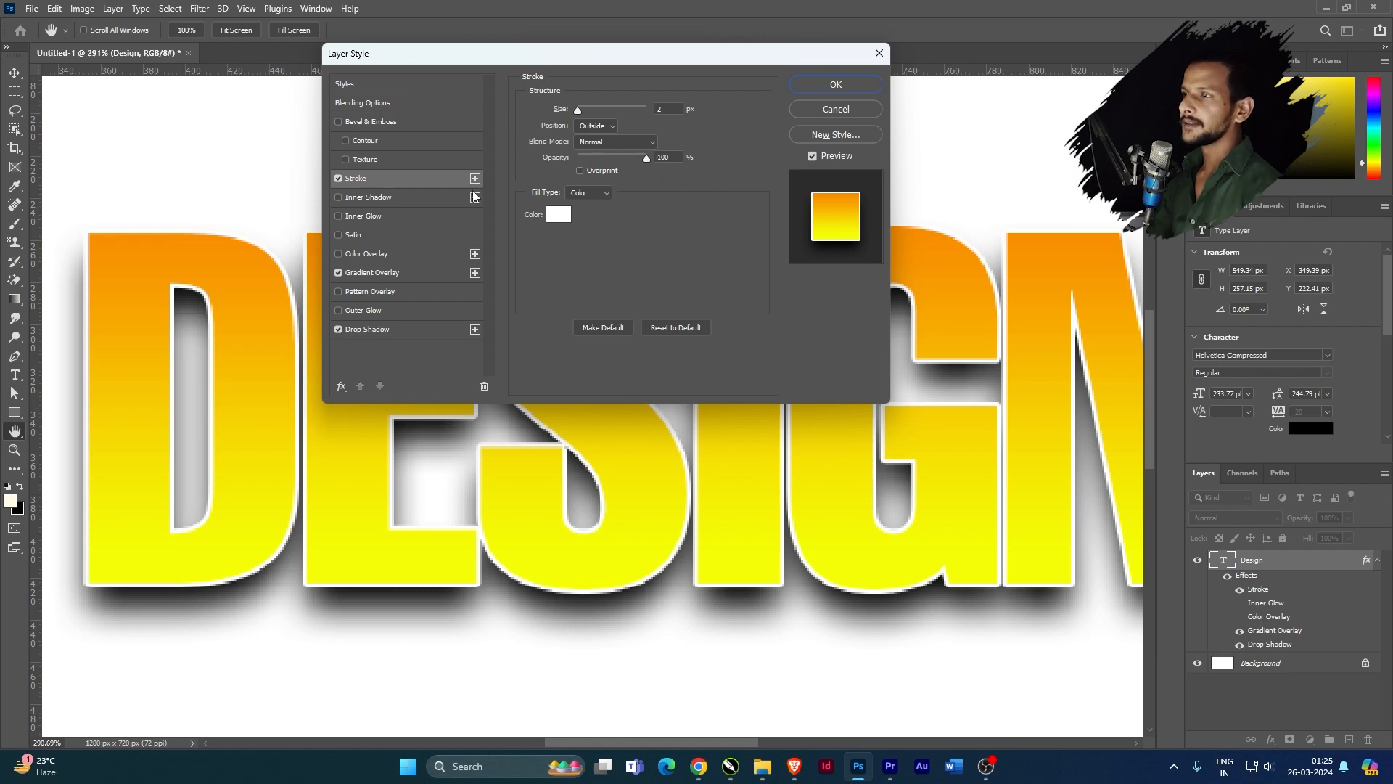
Step: Enable the pink outer glow and the pattern overlay on the text and apply the layer style
left_click(401, 311)
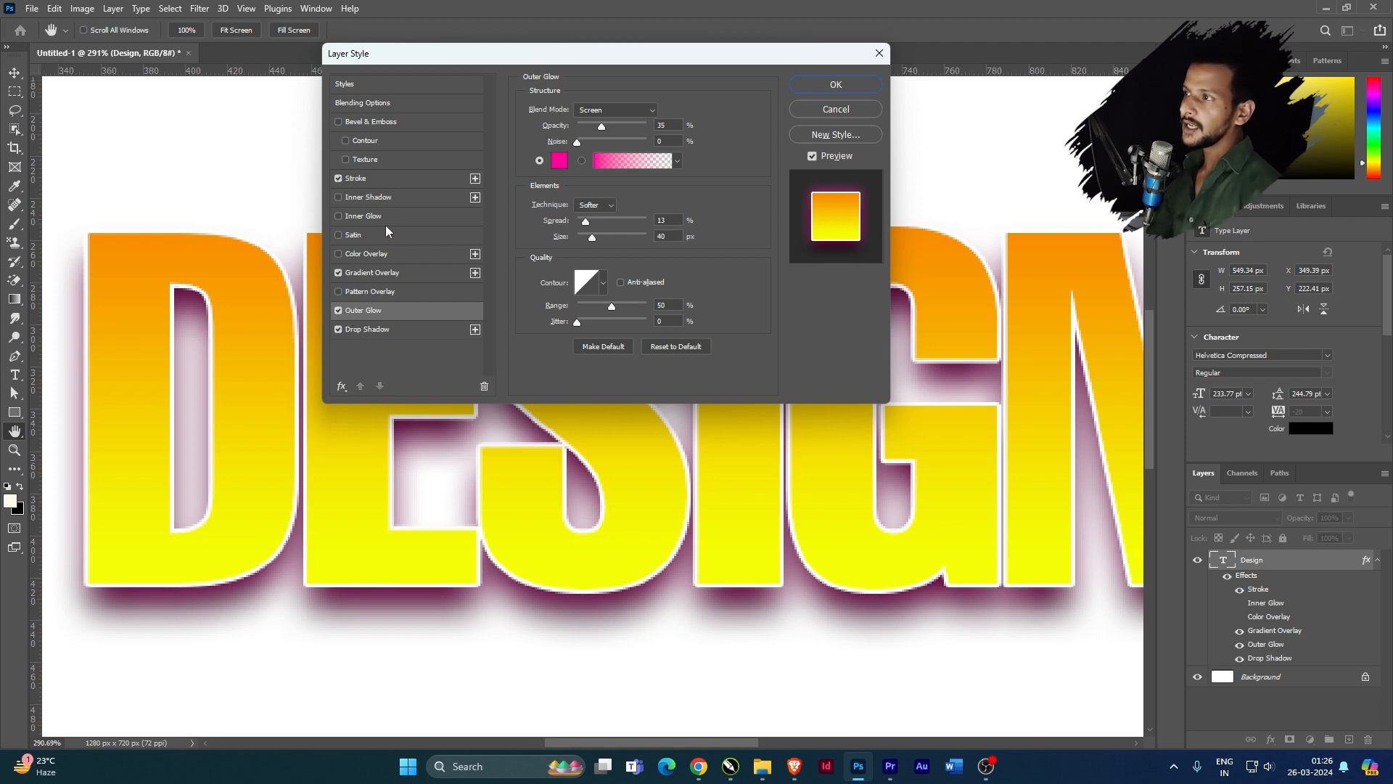
left_click(408, 291)
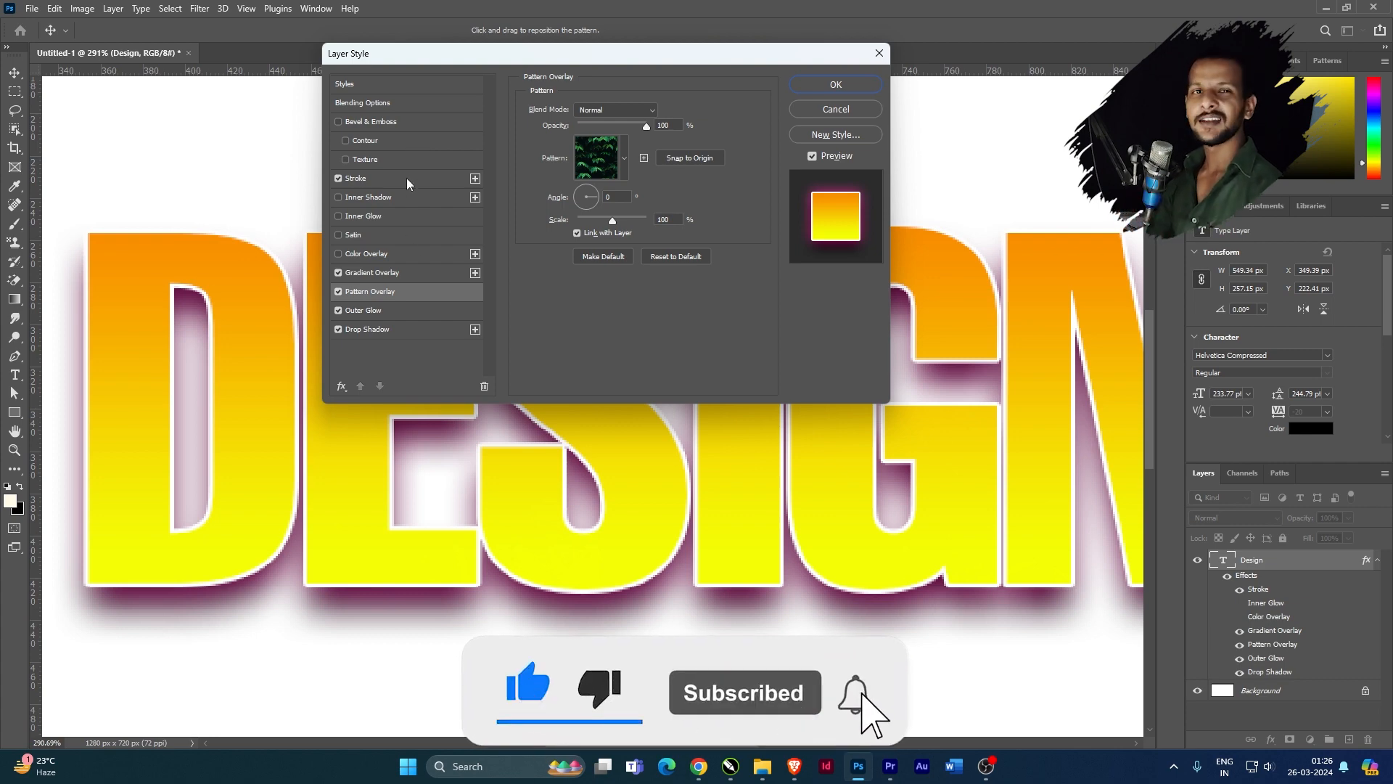
left_click(835, 87)
scroll(464, 451, "down", 4)
scroll(487, 436, "down", 3)
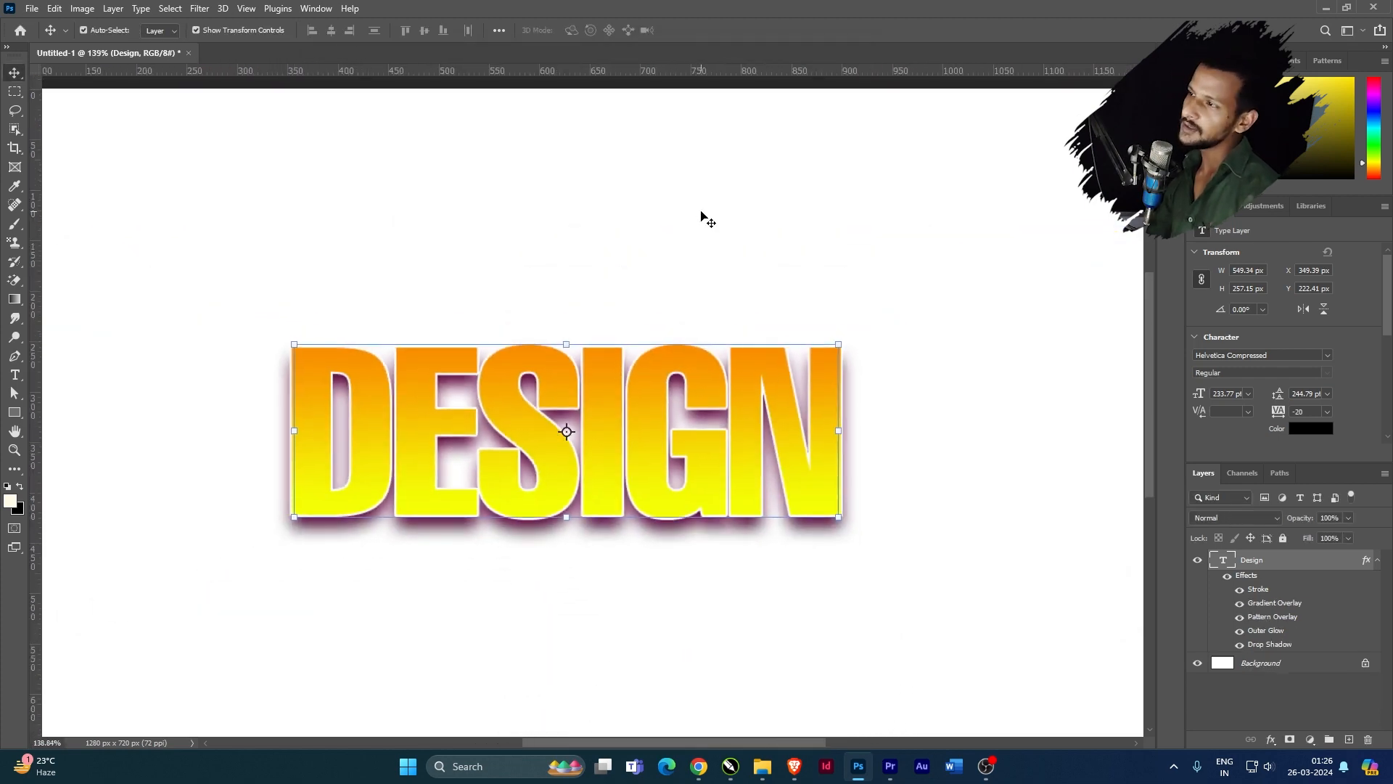
Step: Deselect the text layer and compare the design with its Stroke and Gradient Overlay effects hidden and shown
left_click(702, 213)
scroll(522, 408, "down", 4)
scroll(523, 407, "up", 3)
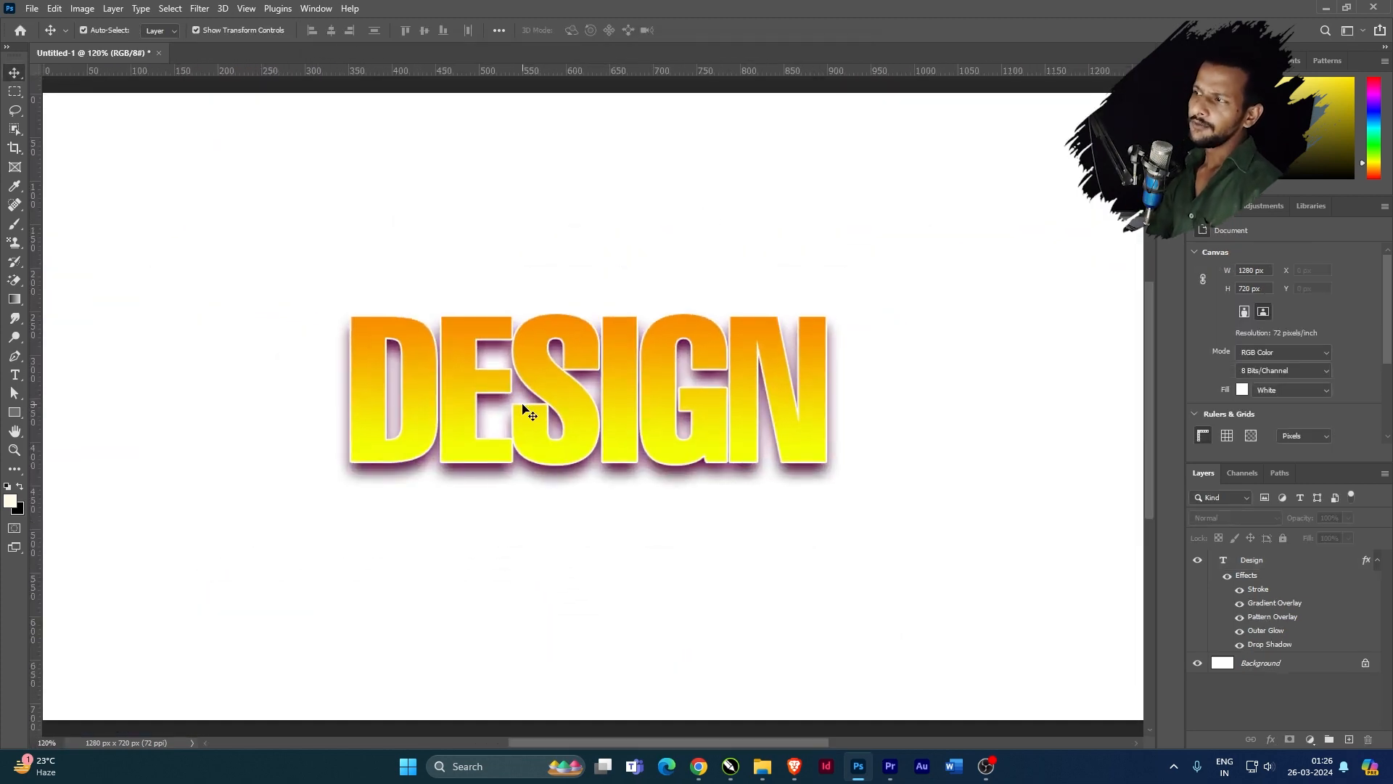
scroll(523, 408, "up", 2)
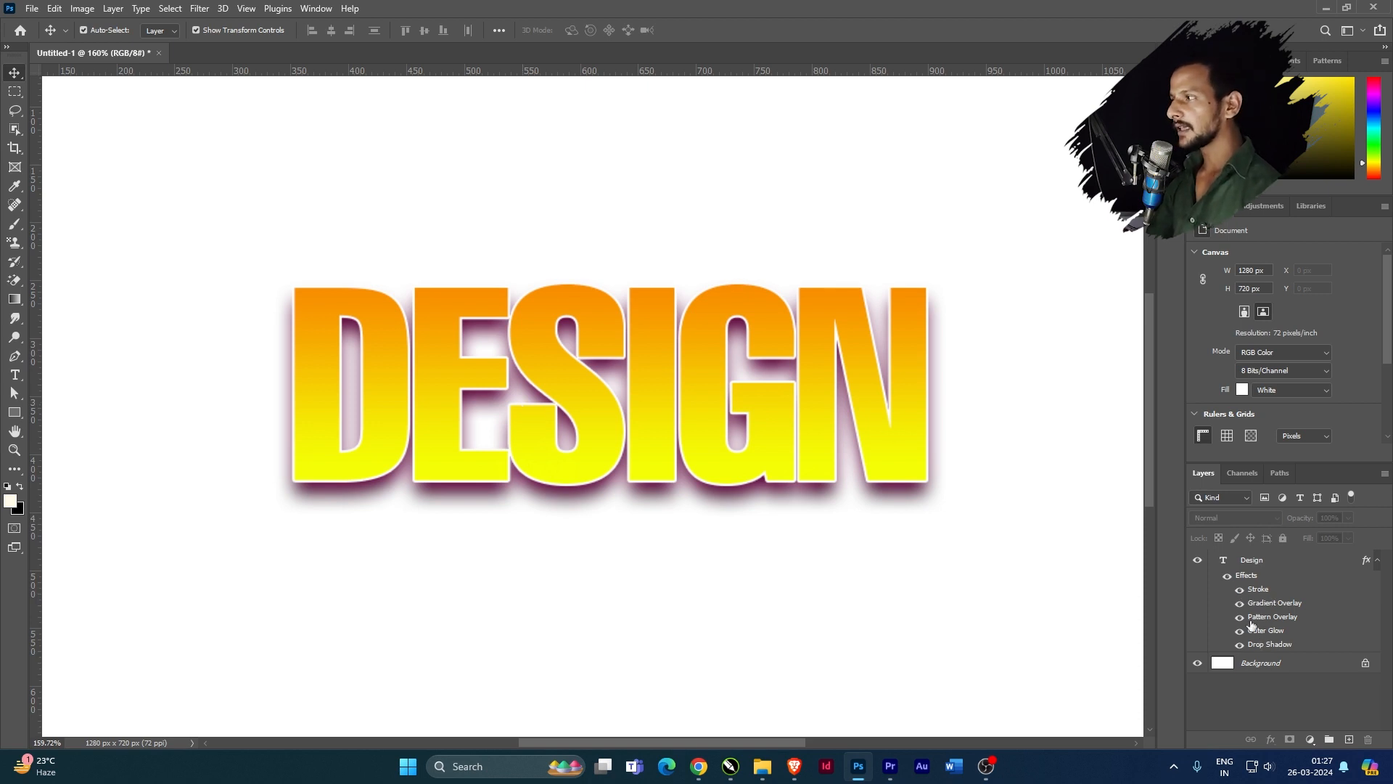
left_click(1240, 589)
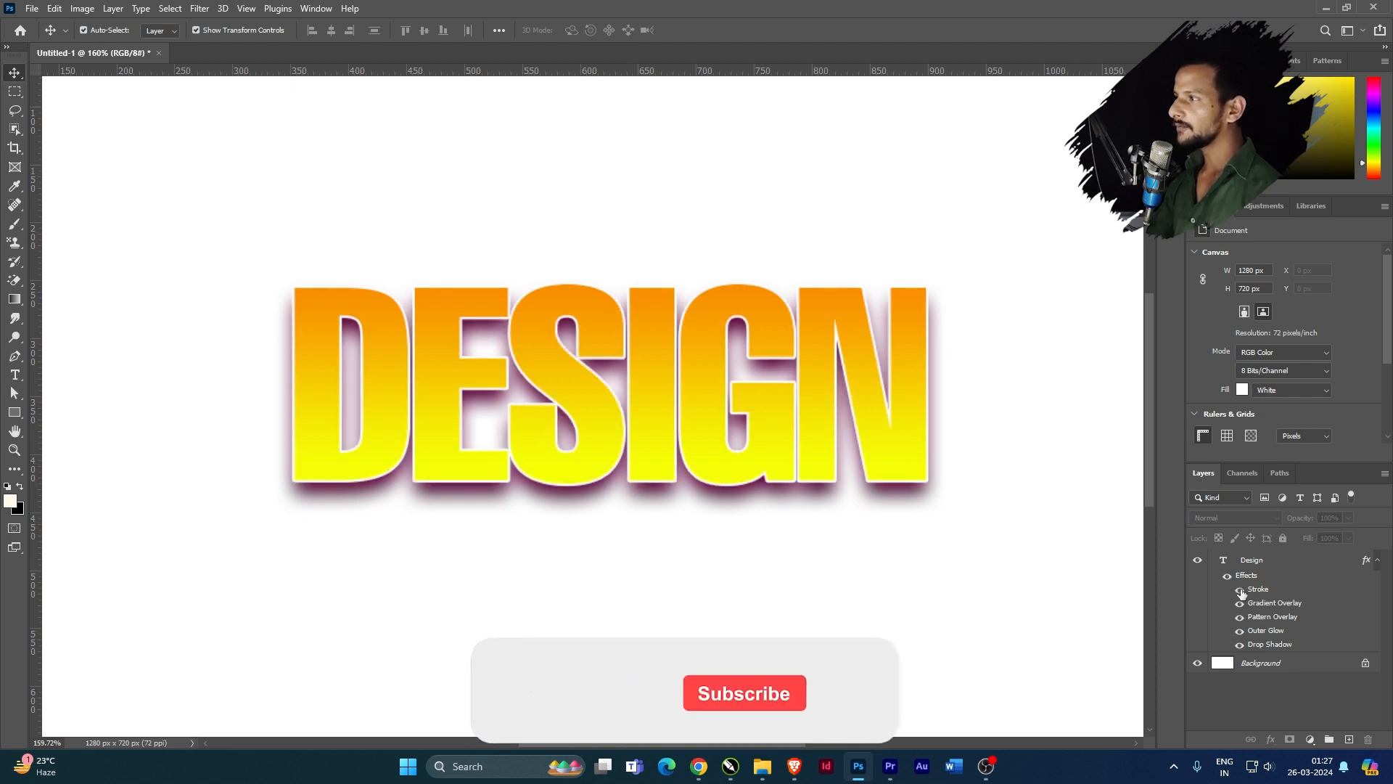
left_click(1240, 604)
left_click(1239, 603)
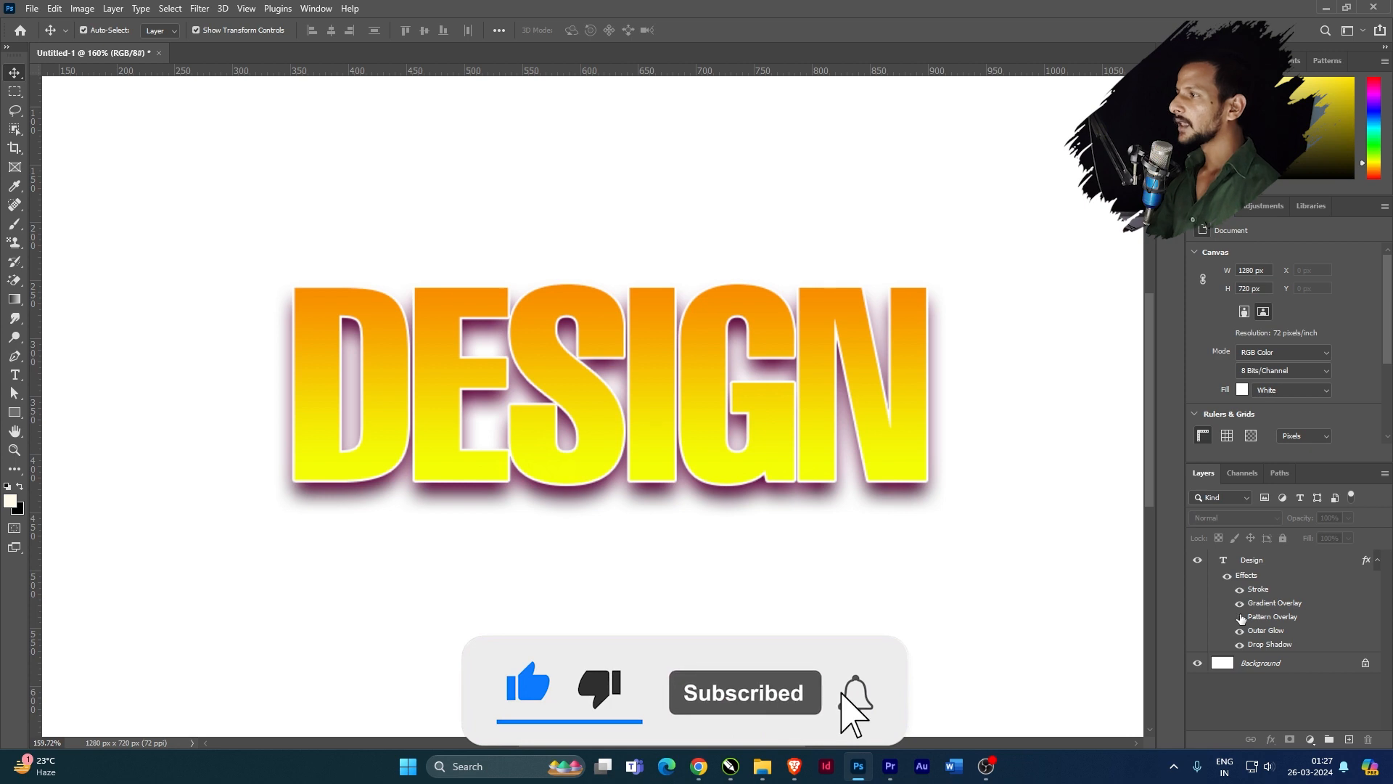
scroll(595, 479, "down", 3)
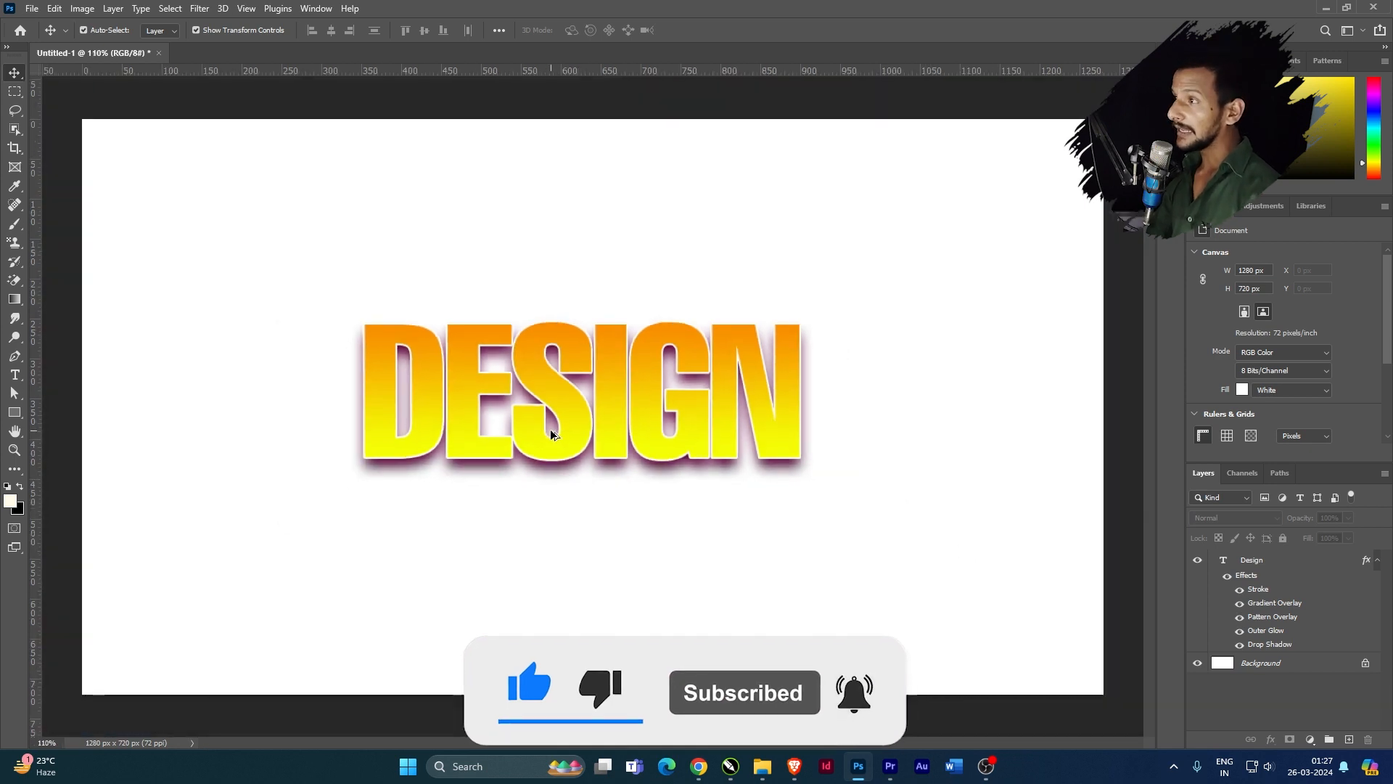